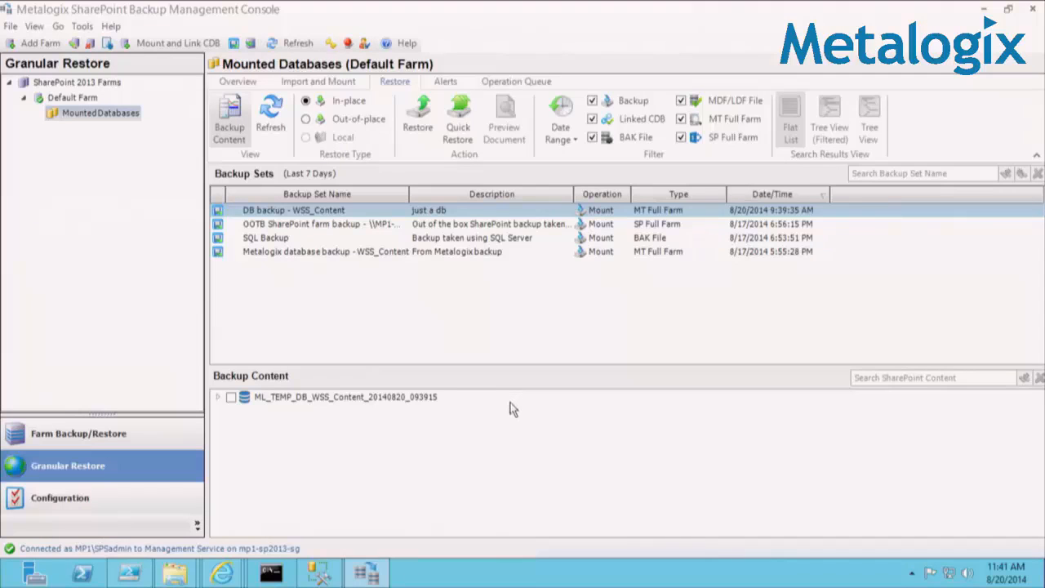
- Browse the mounted WSS_Content backup's contents down to the files in the Metalogix Academy site collection's Documents library
click(219, 398)
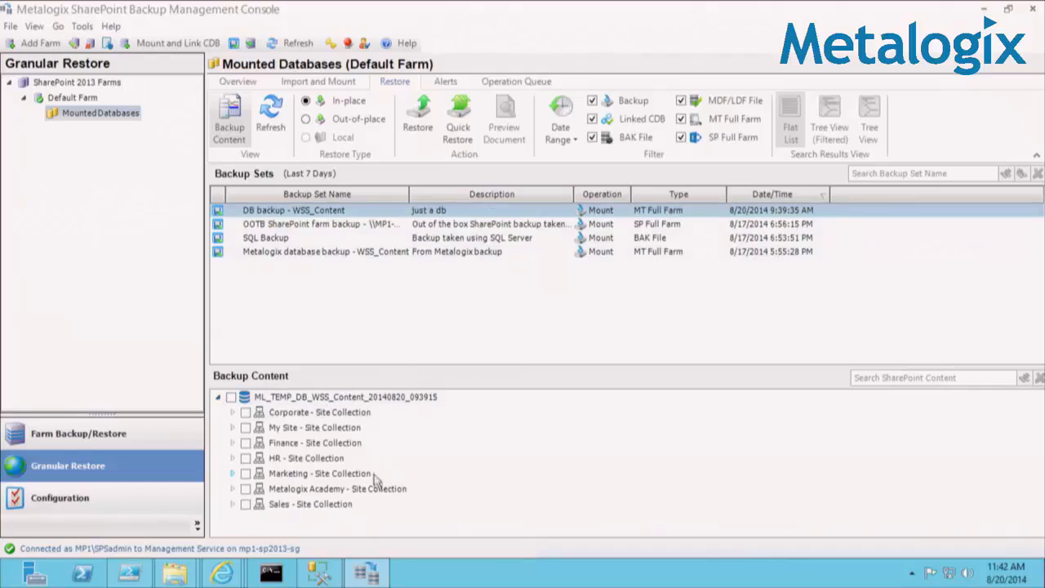
click(278, 490)
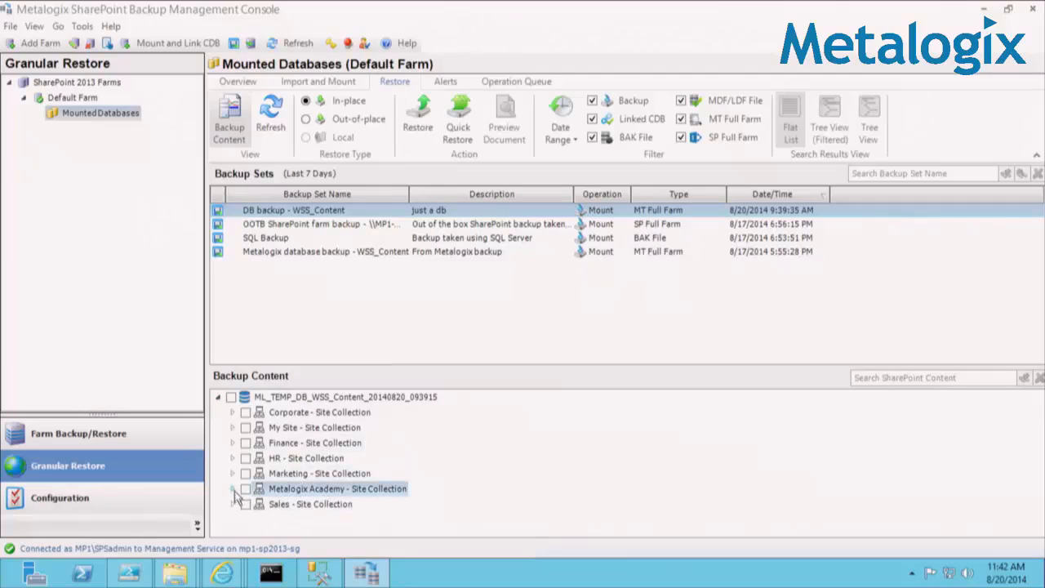
click(232, 488)
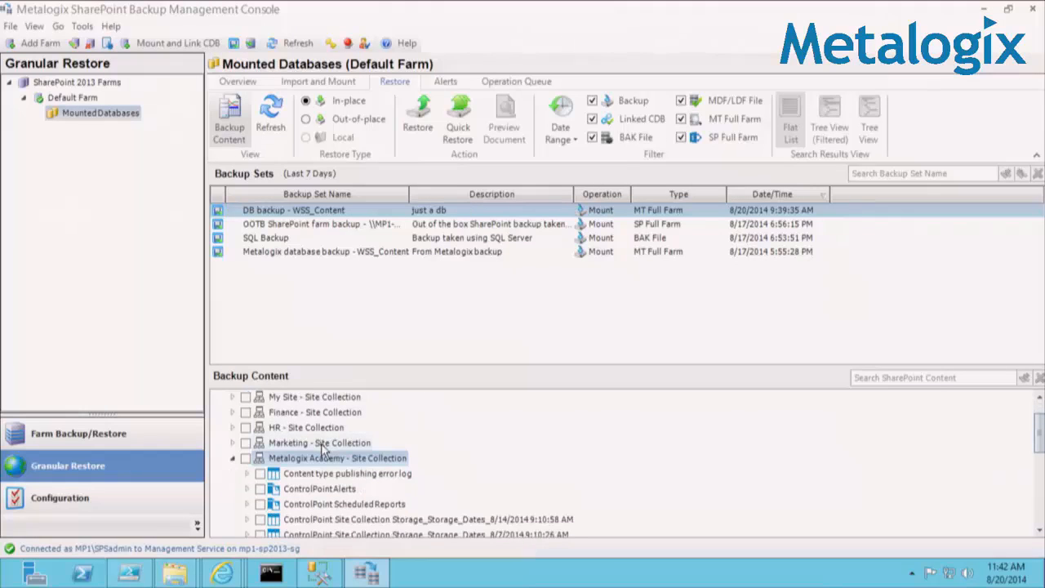
scroll(320, 451, down, 2)
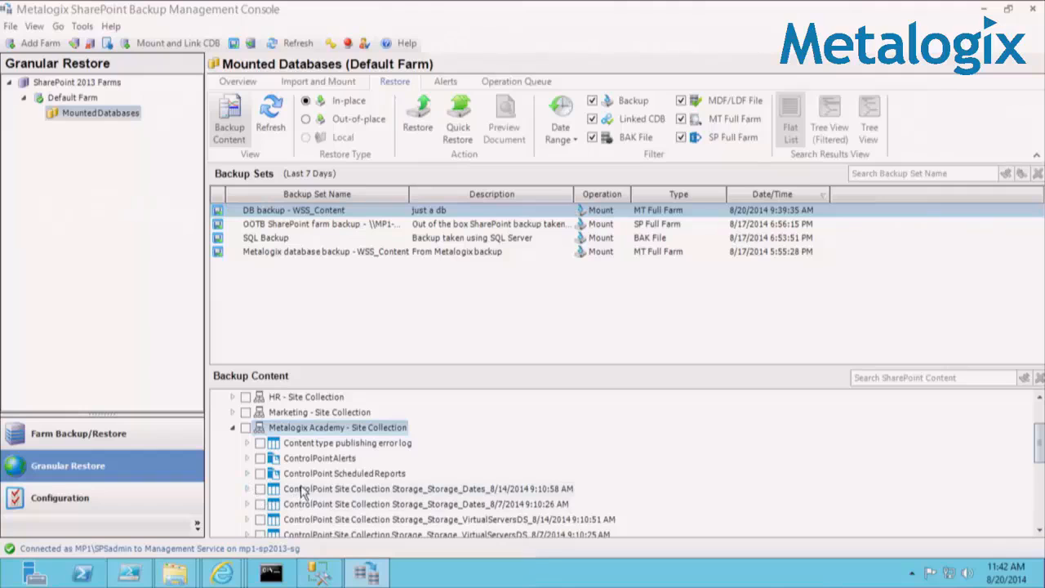
scroll(302, 489, down, 3)
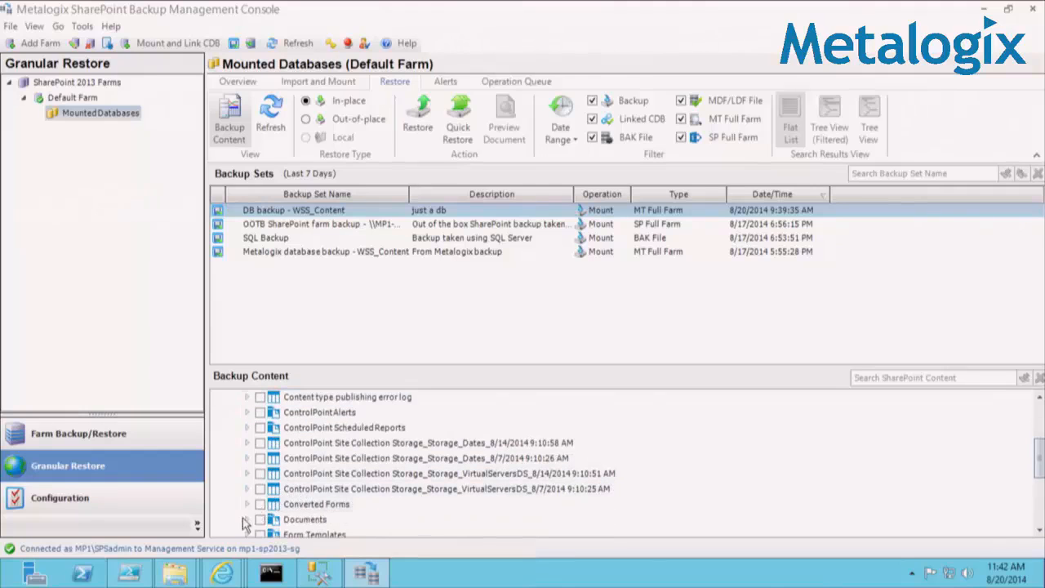
click(248, 519)
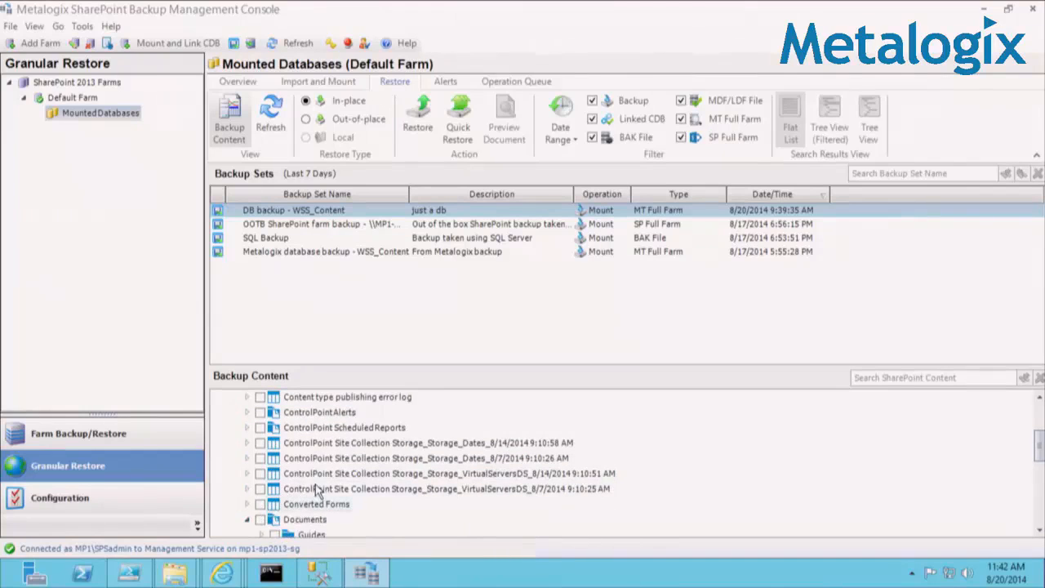
scroll(314, 488, down, 1)
scroll(312, 489, down, 1)
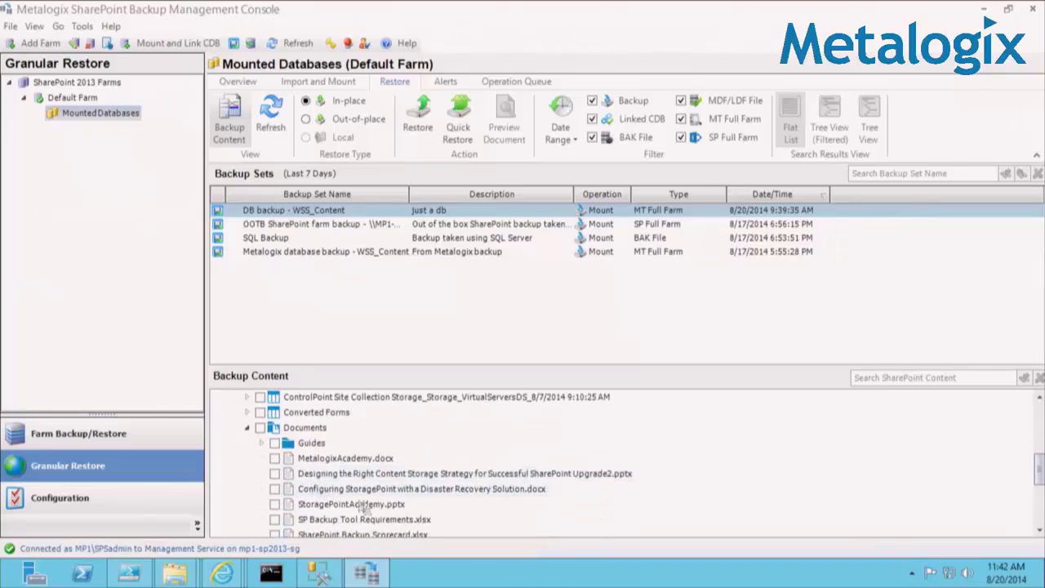
scroll(274, 459, down, 2)
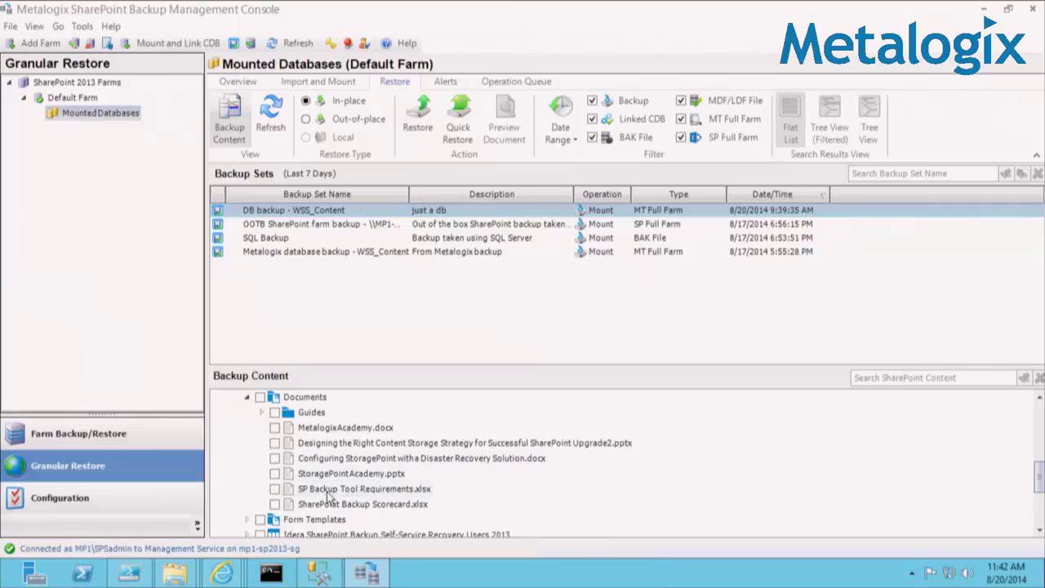
click(275, 505)
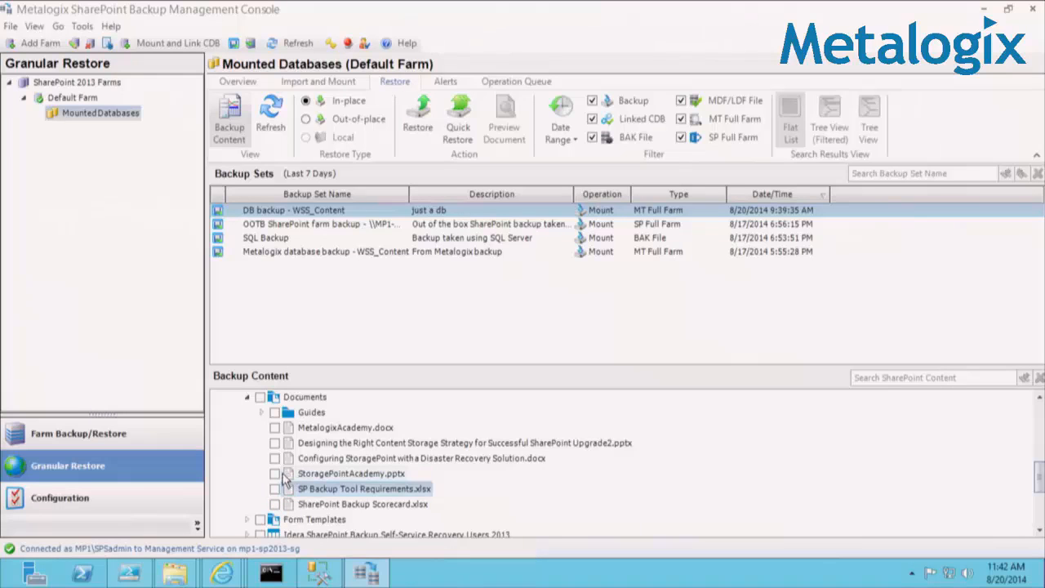
- Review the mounted databases' operation status, then the farm's backup and restore history with the summary of the full DB backup operation
click(253, 84)
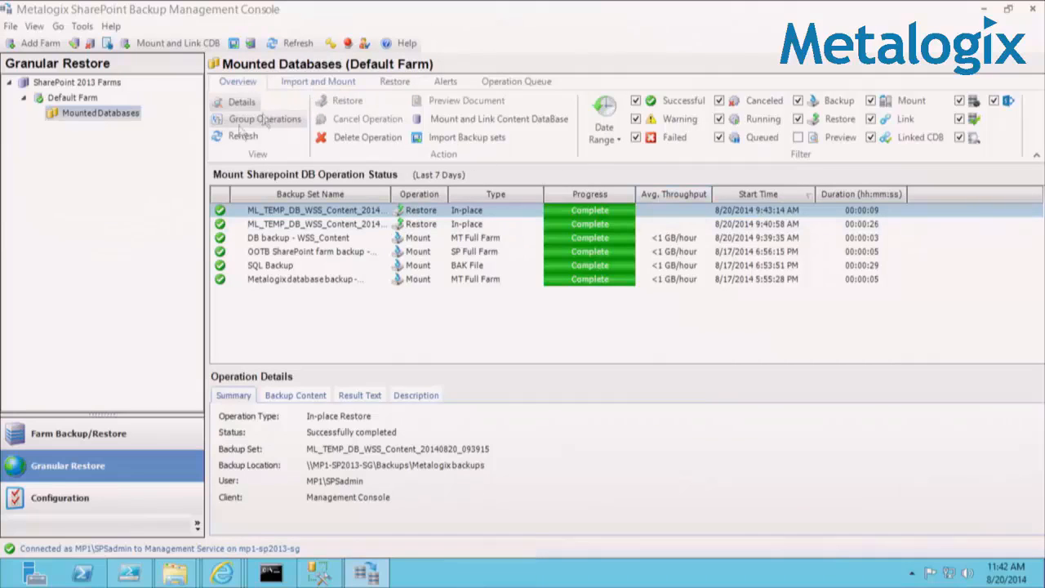
click(160, 428)
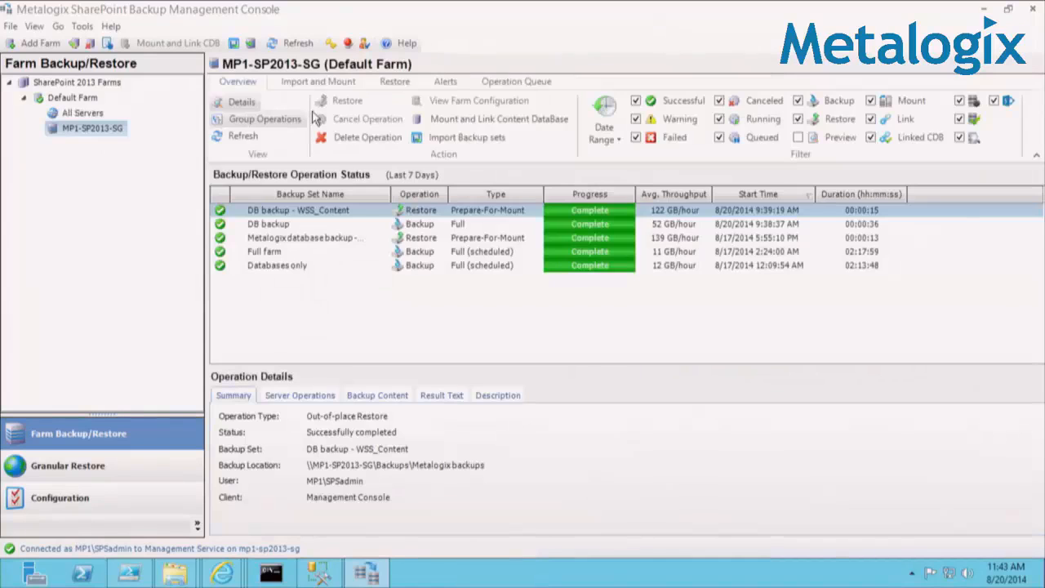
click(881, 227)
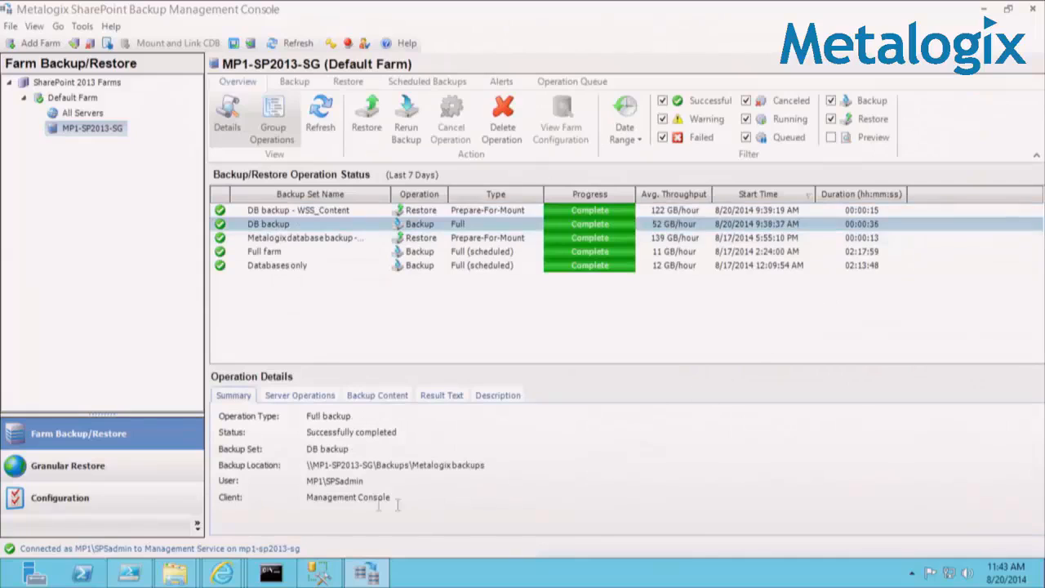
- In Granular Restore, select SharePoint Backup Scorecard.xlsx for restore from the Metalogix Academy Documents library in the mounted WSS_Content database
click(98, 470)
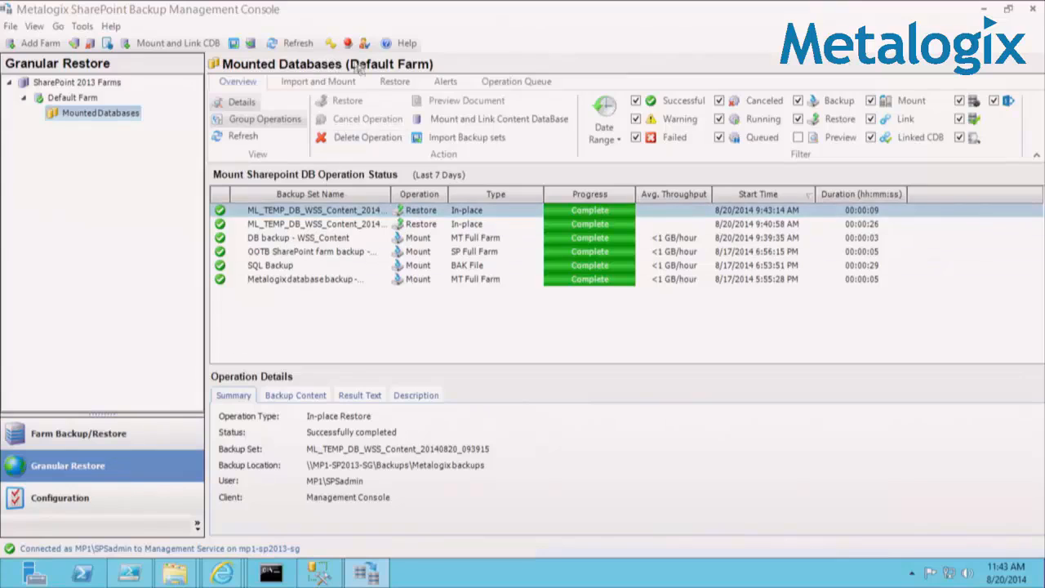
click(395, 82)
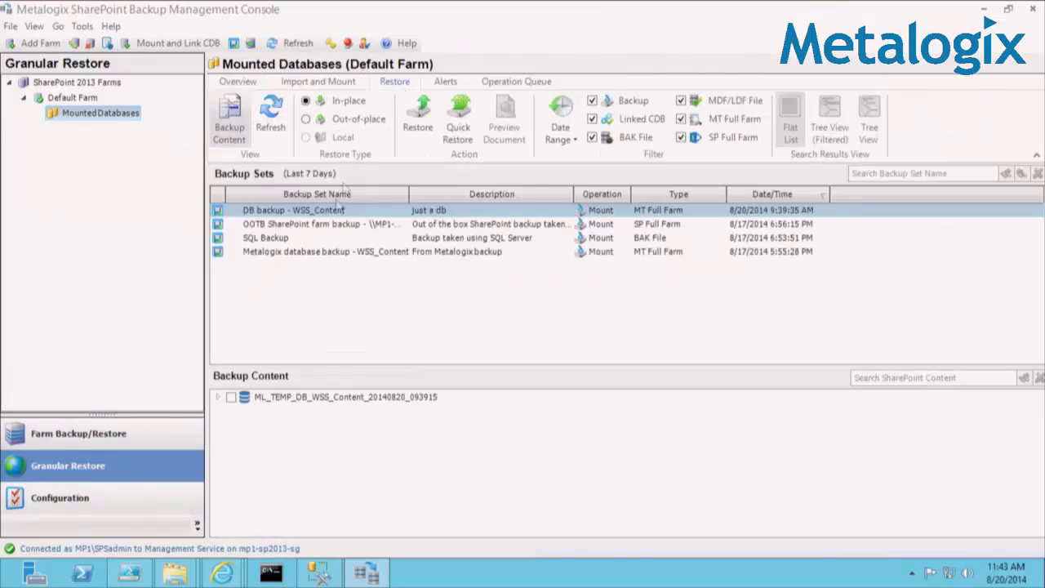
click(218, 397)
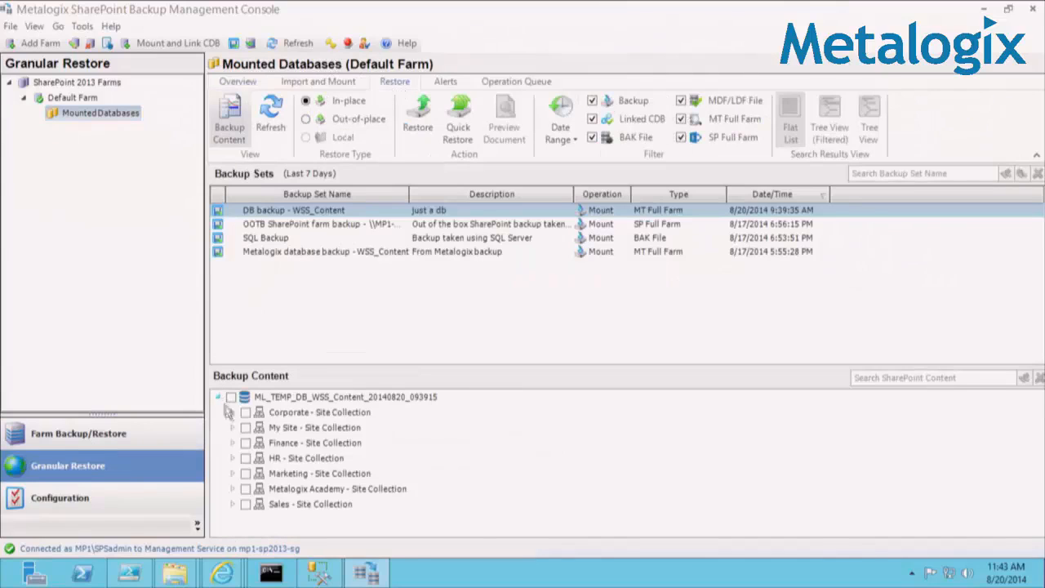
click(233, 489)
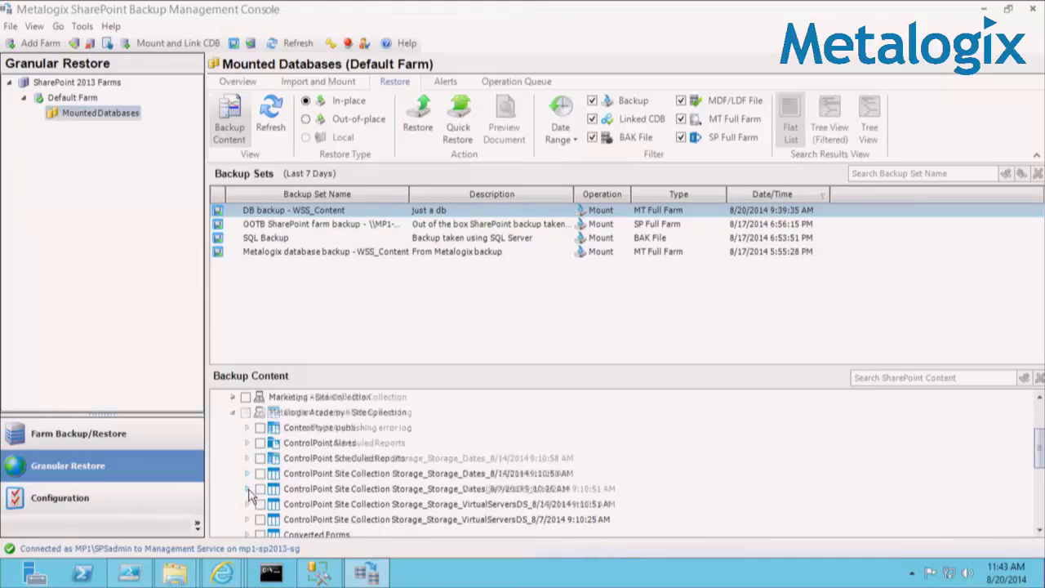
click(247, 506)
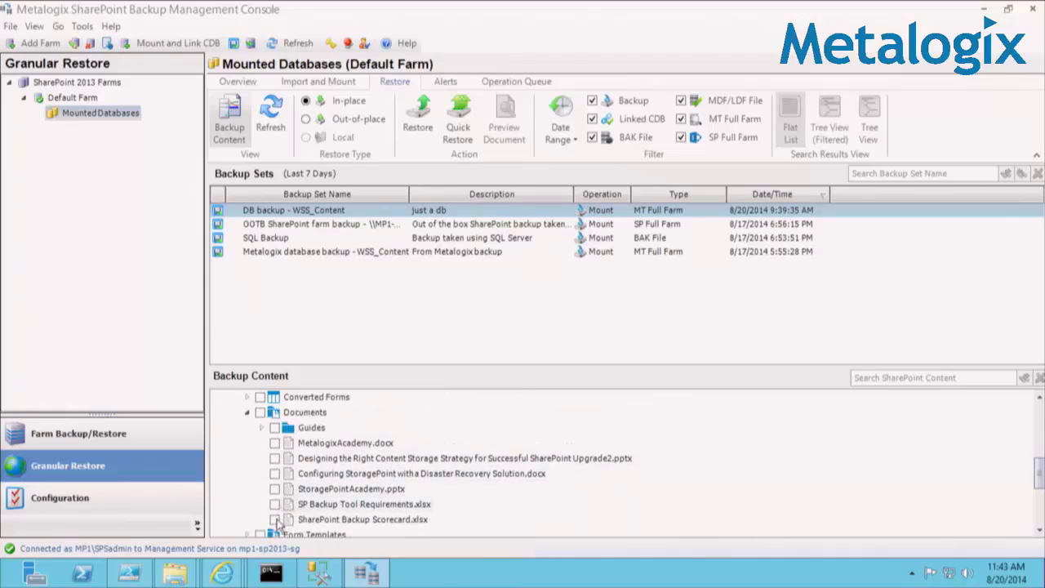
click(275, 520)
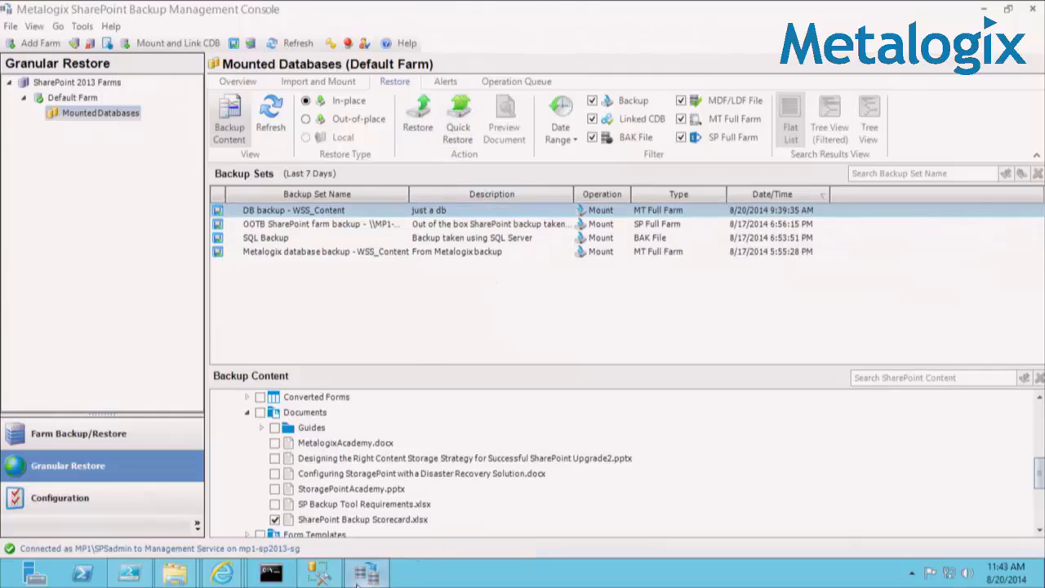
- Switch to Internet Explorer, show the Metalogix Academy Documents library, and compare its files with the backup content in the Metalogix console
click(320, 573)
mouse_move(222, 573)
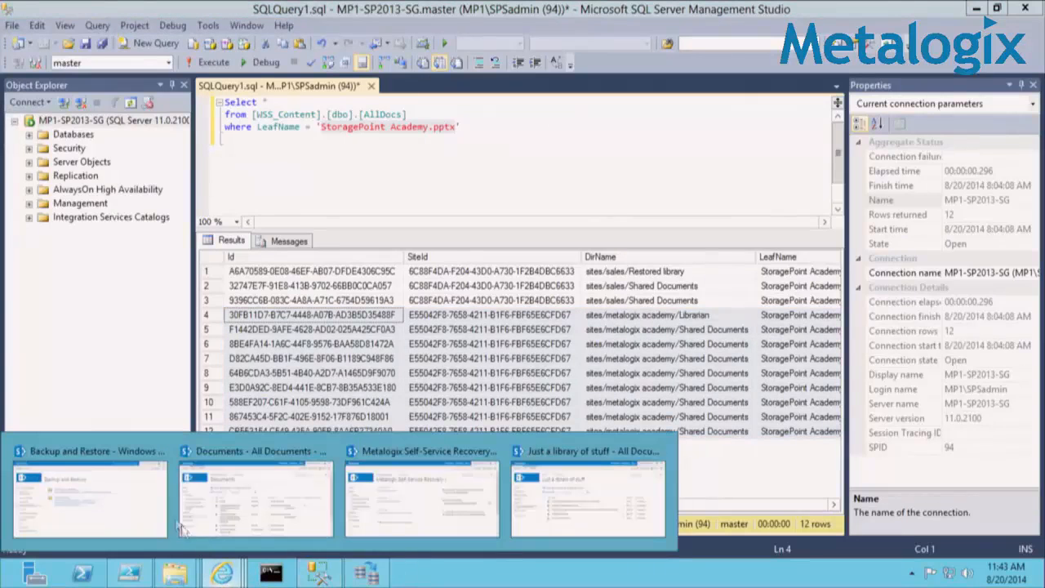
click(97, 499)
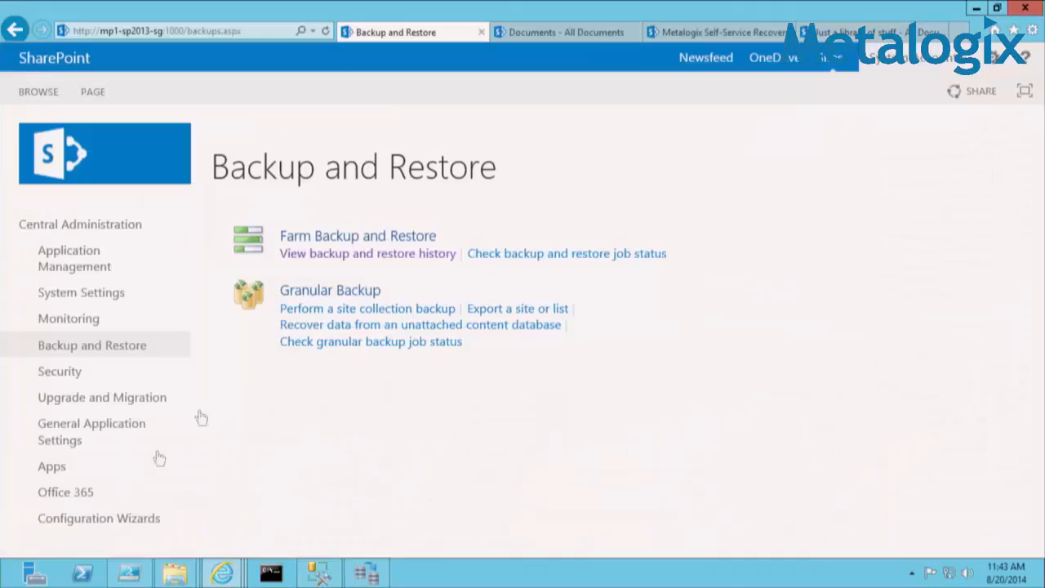
click(509, 37)
scroll(389, 451, down, 2)
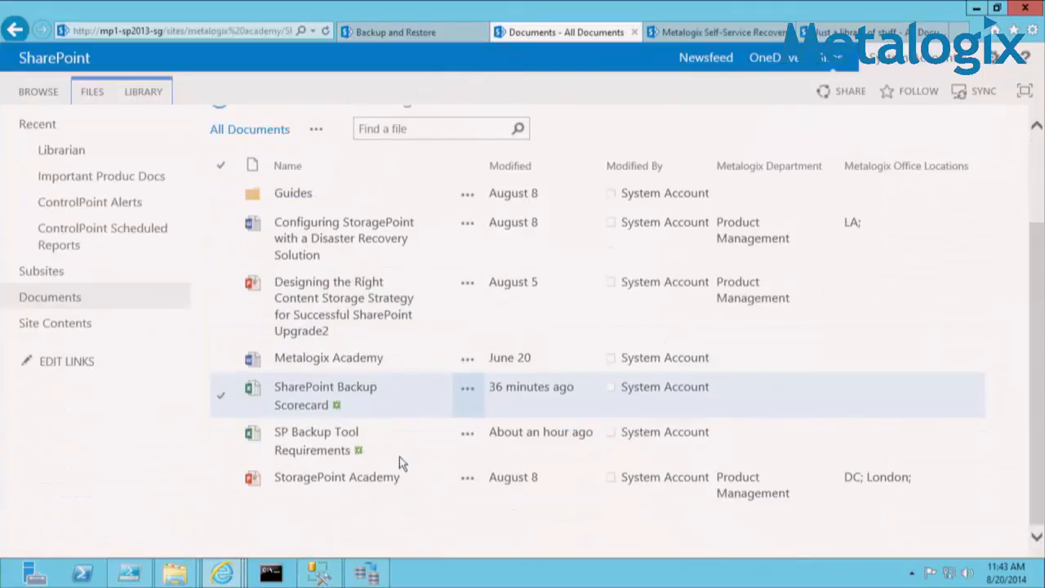
click(366, 573)
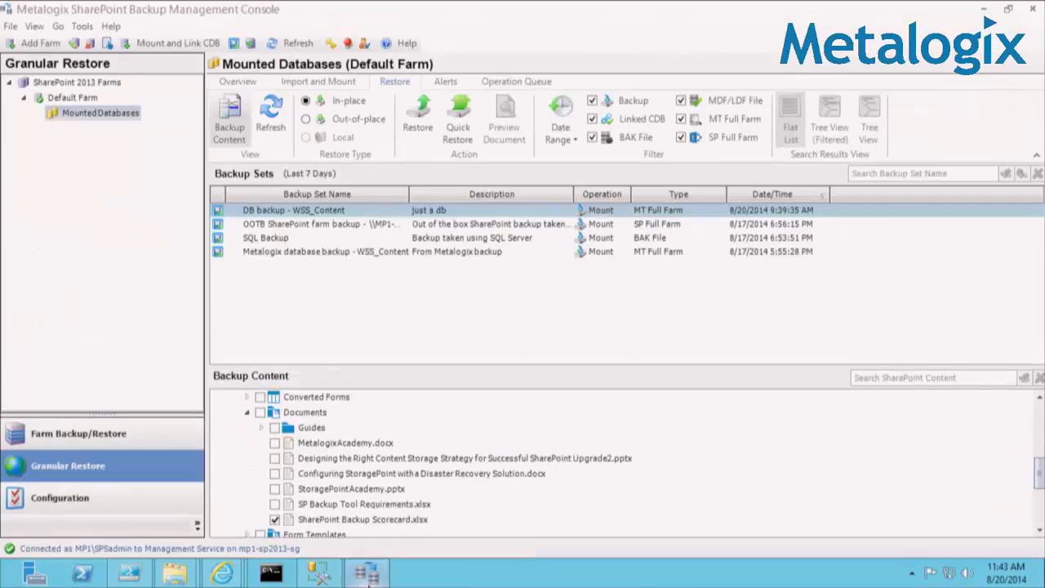
click(222, 574)
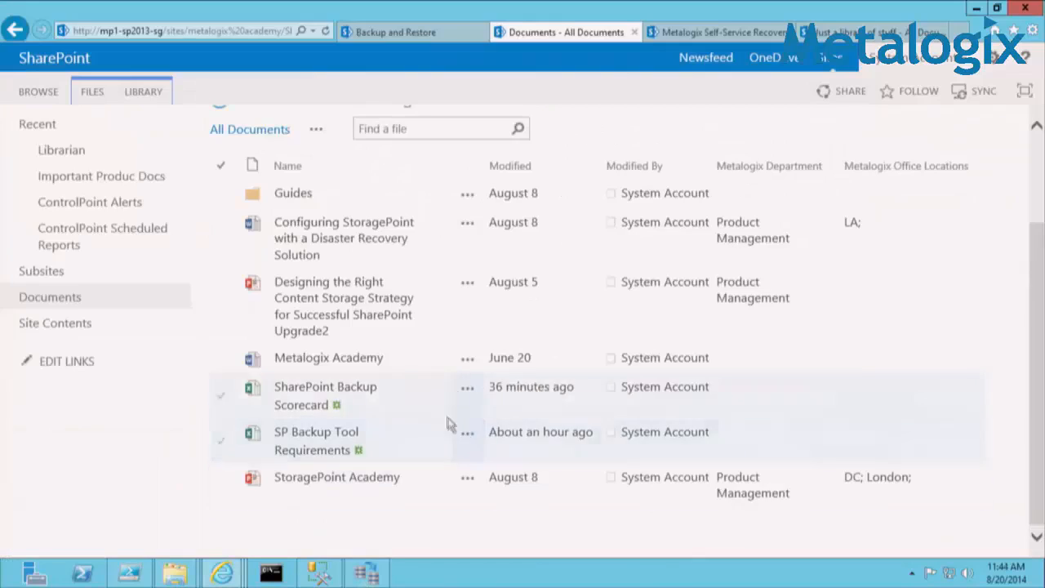
- Delete the SharePoint Backup Scorecard file from the Metalogix Academy Documents library
click(473, 398)
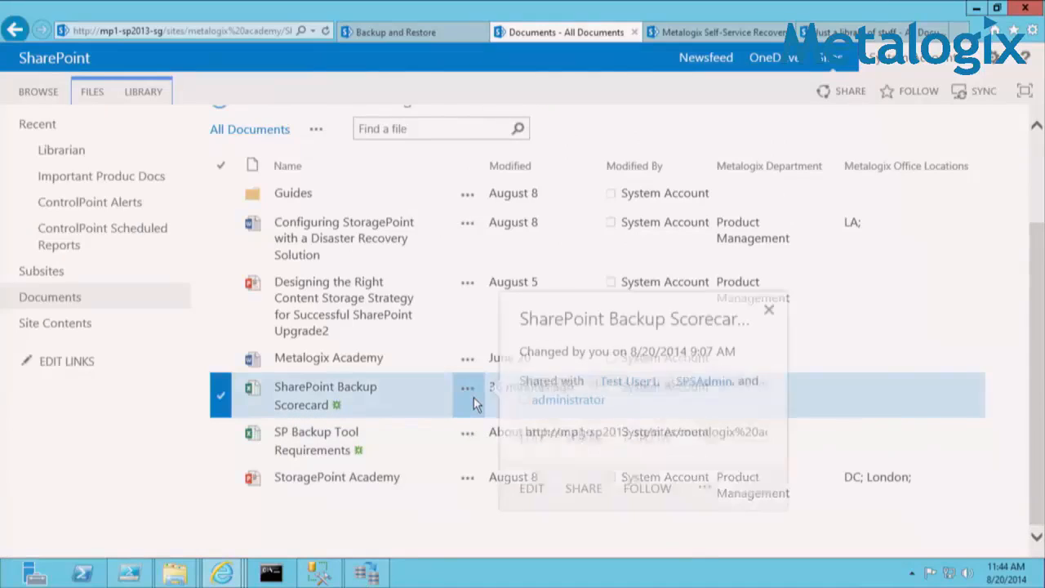
click(704, 490)
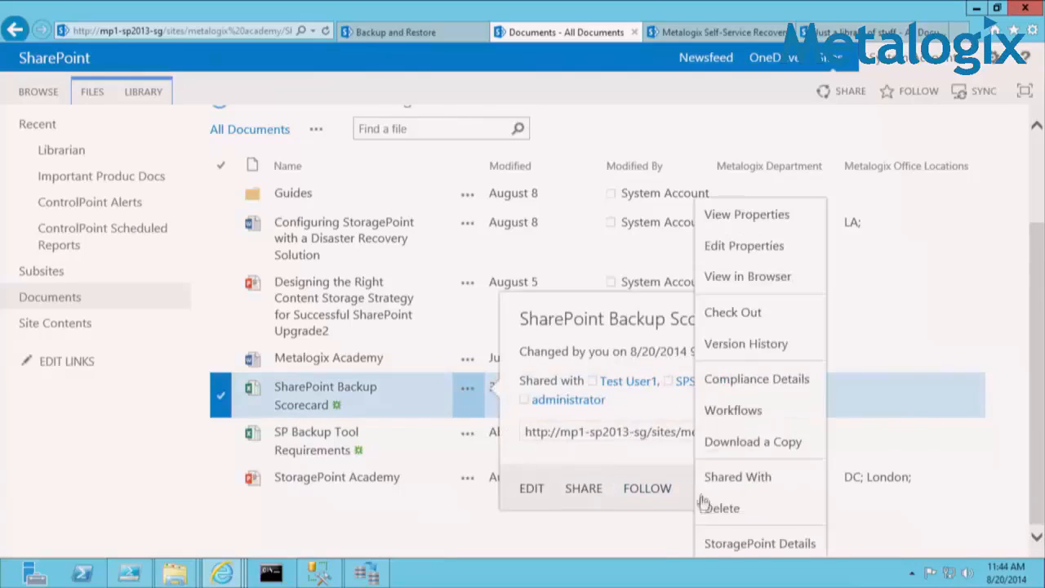
click(725, 509)
click(571, 347)
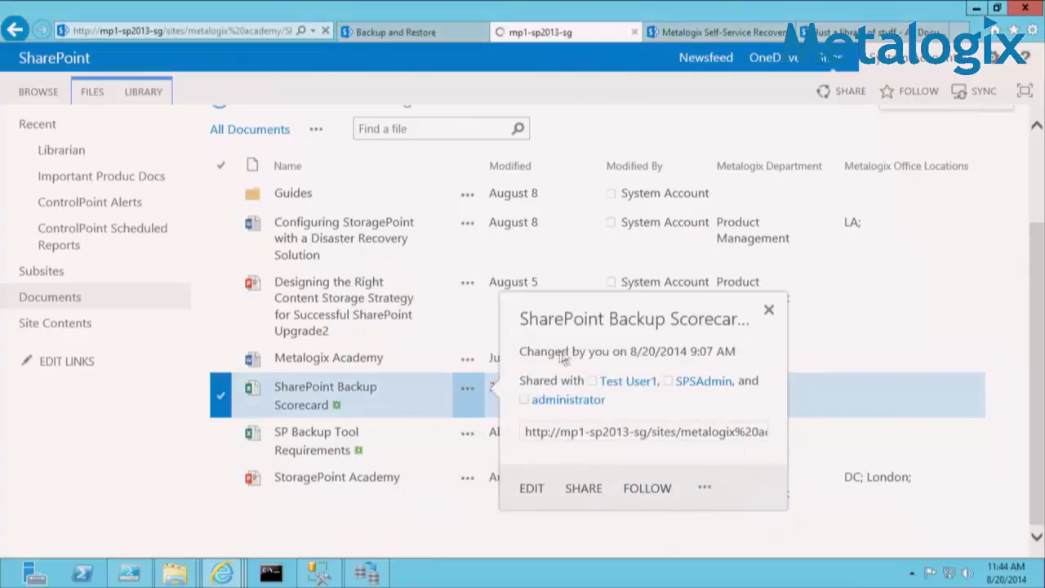
- Switch to the Metalogix console and run an in-place Quick Restore of SharePoint Backup Scorecard.xlsx with Overwrite Data enabled
click(364, 577)
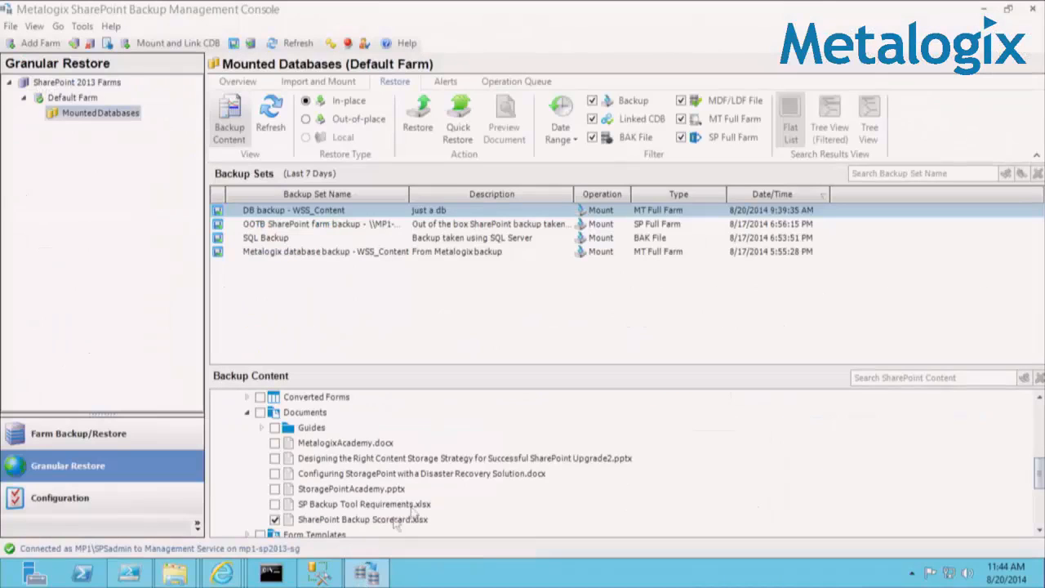
click(461, 136)
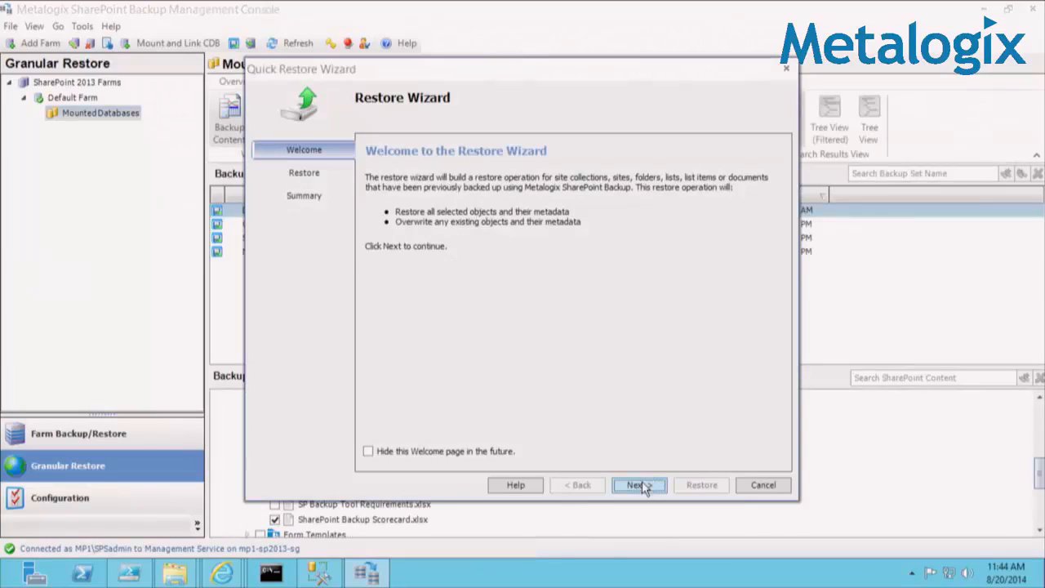
click(637, 485)
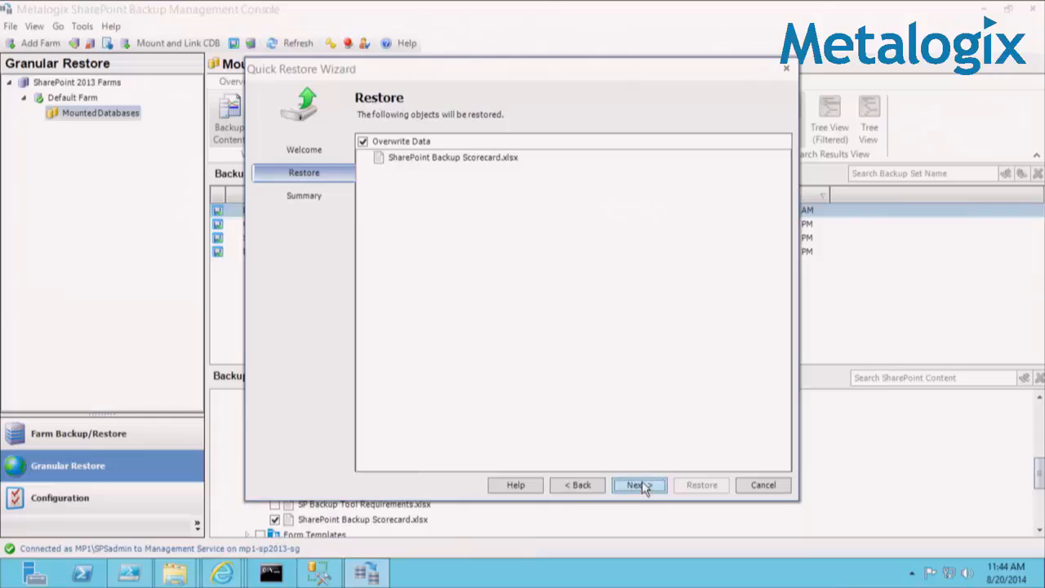
click(639, 485)
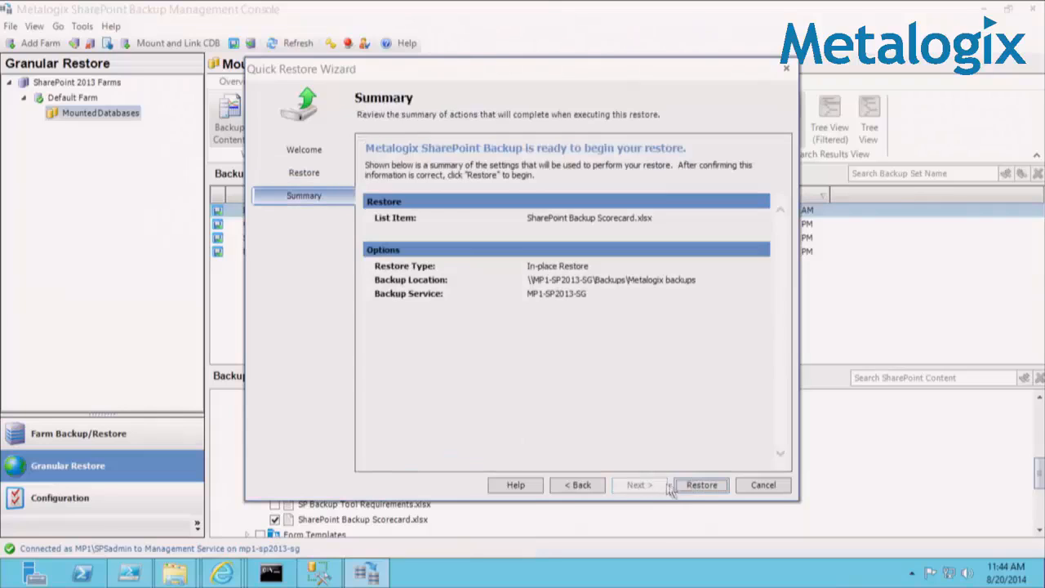
click(685, 487)
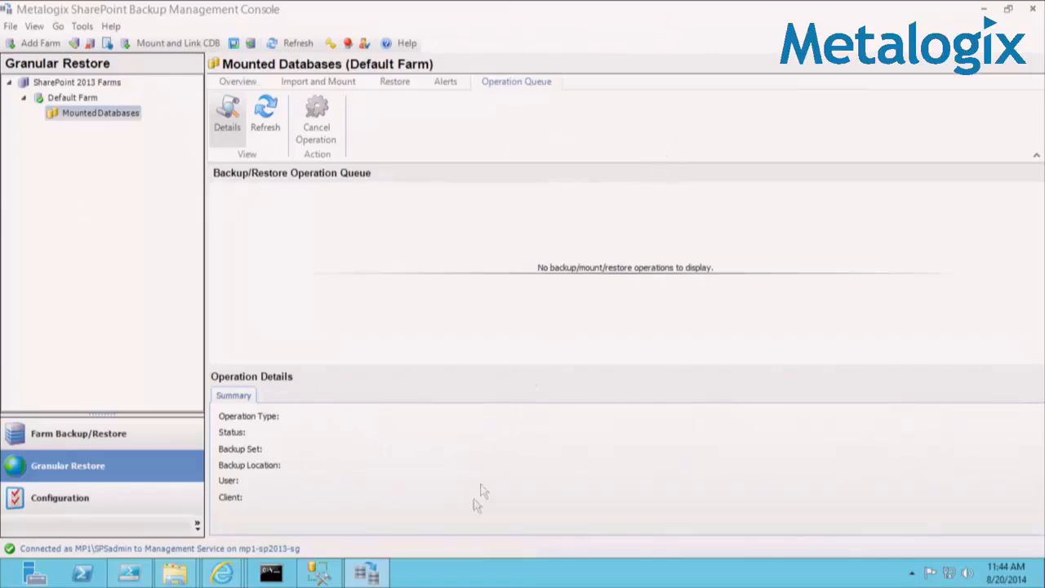
- Switch to Internet Explorer and refresh the Metalogix Academy Documents library to check for the SharePoint Backup Scorecard file
click(365, 570)
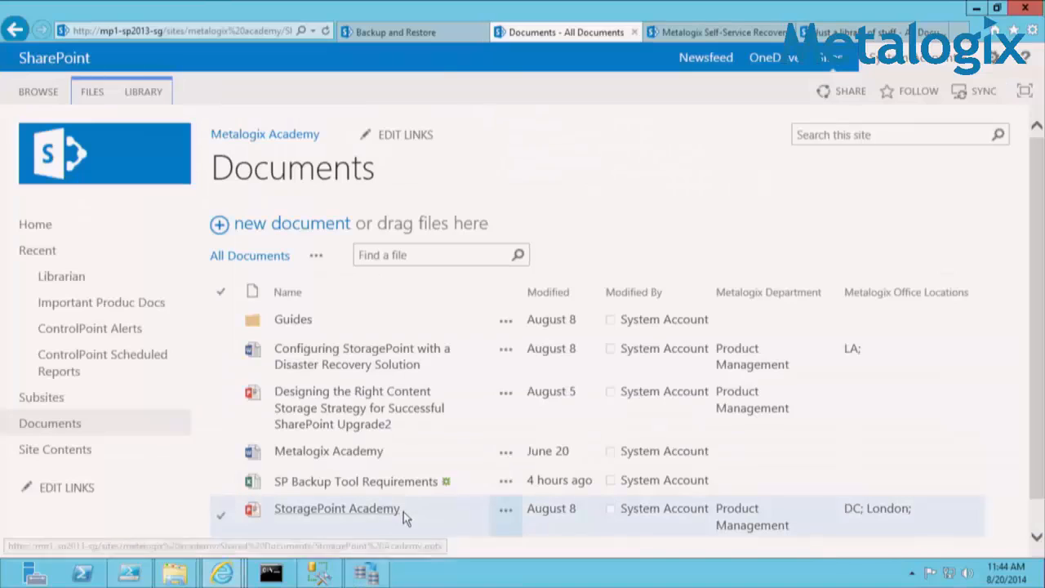
key(F5)
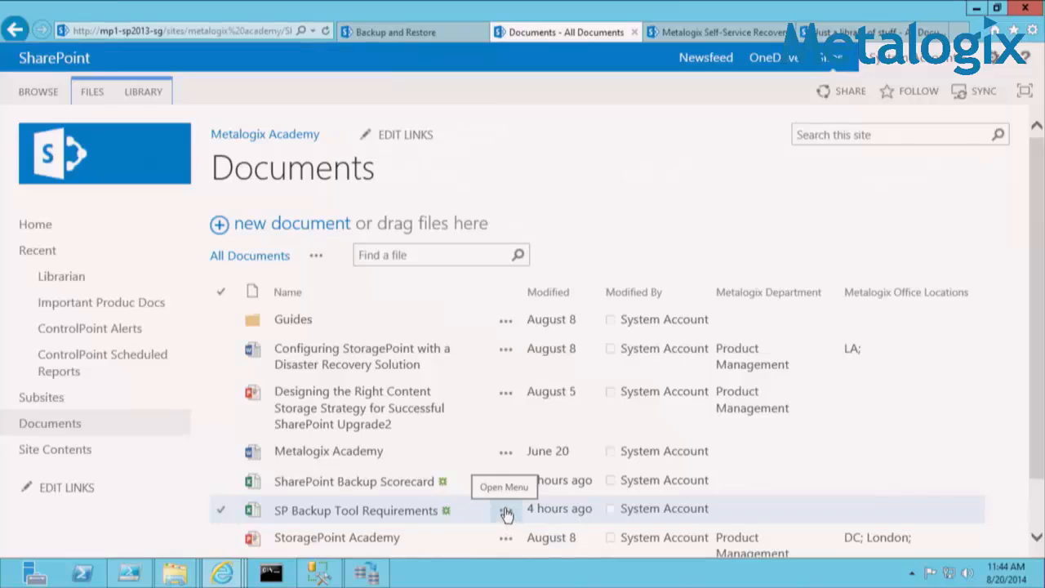
scroll(506, 512, down, 2)
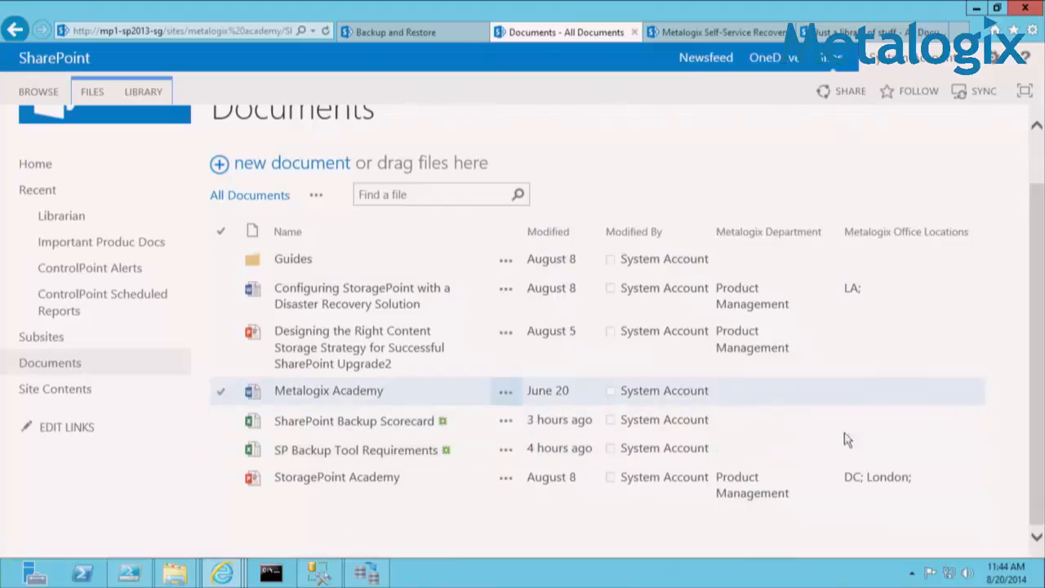
- Open the StoragePoint details of the SP Backup Tool Requirements file, inspect its adapter and storage location, and close them
click(506, 451)
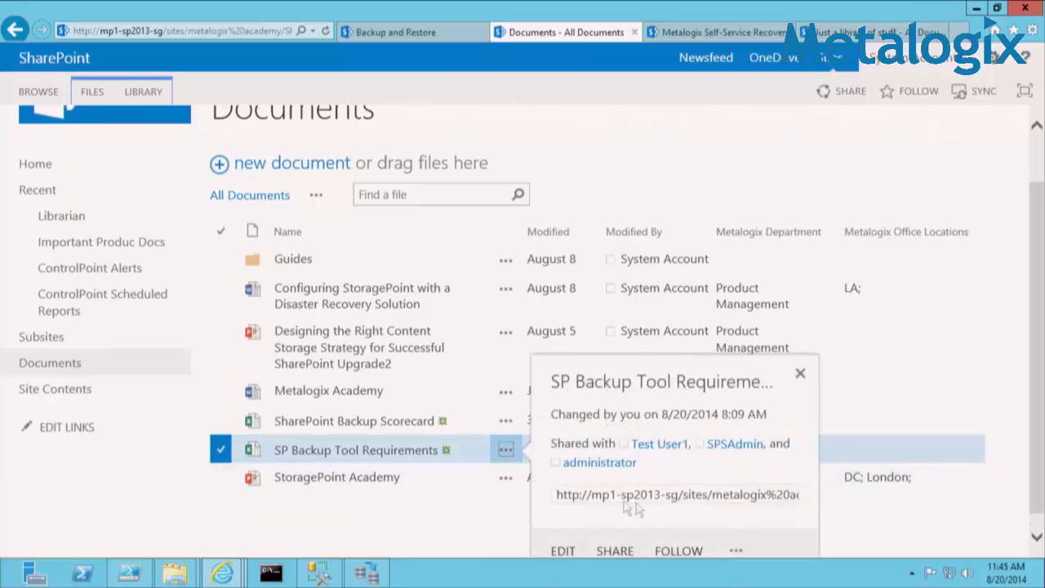
click(737, 552)
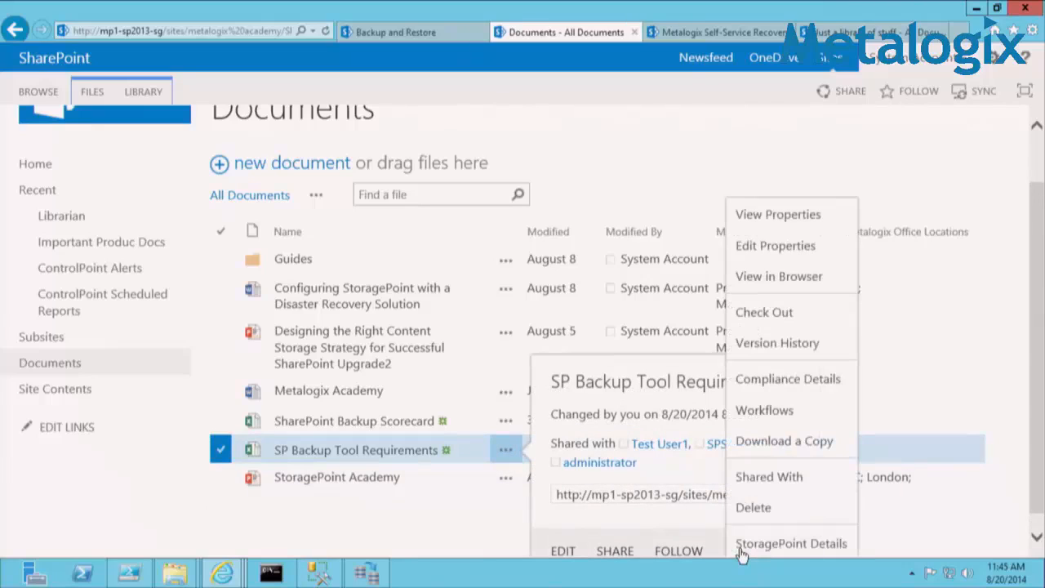
click(763, 545)
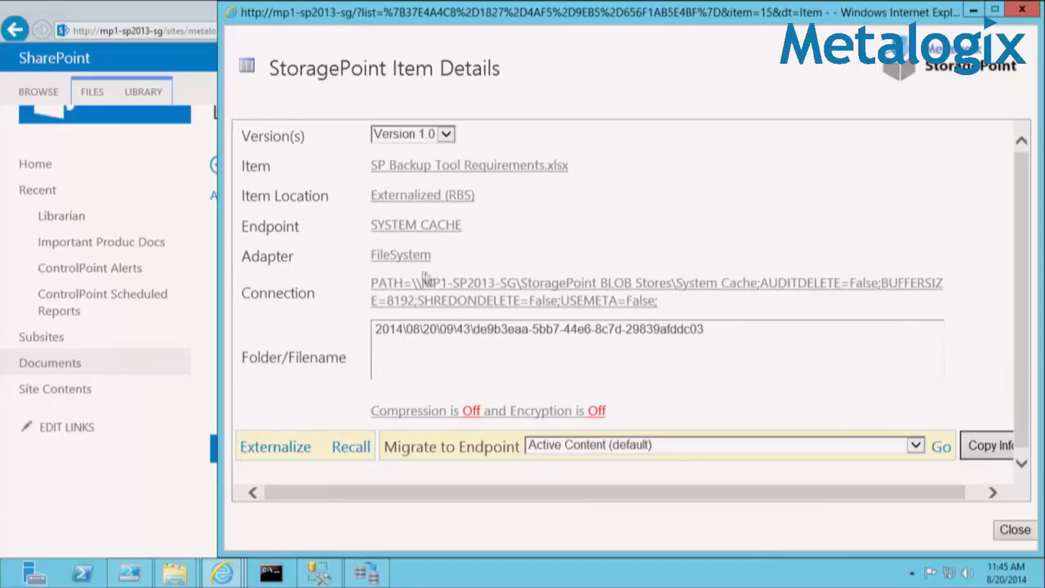
drag(433, 259, 363, 276)
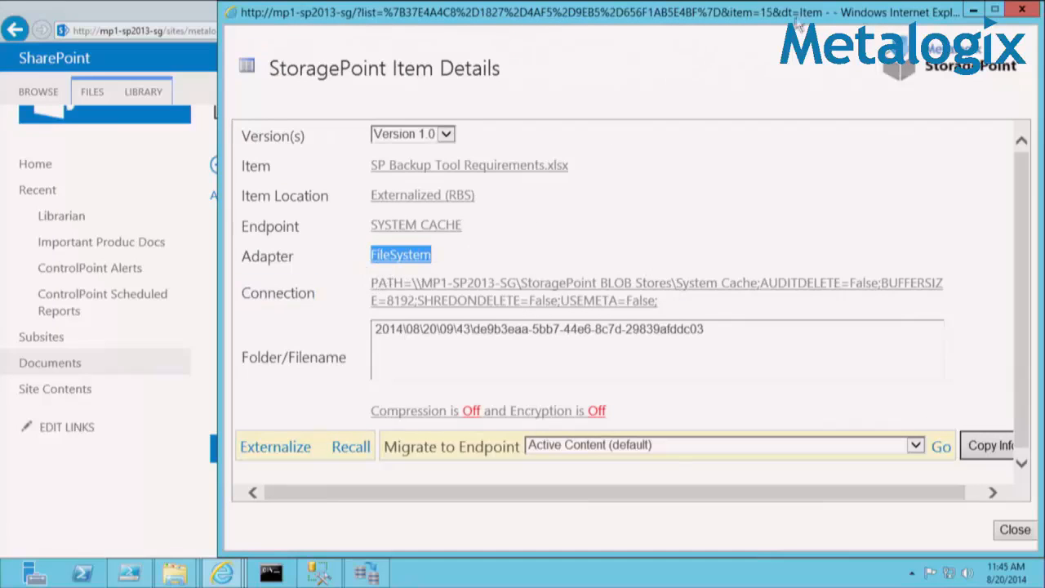
click(1025, 10)
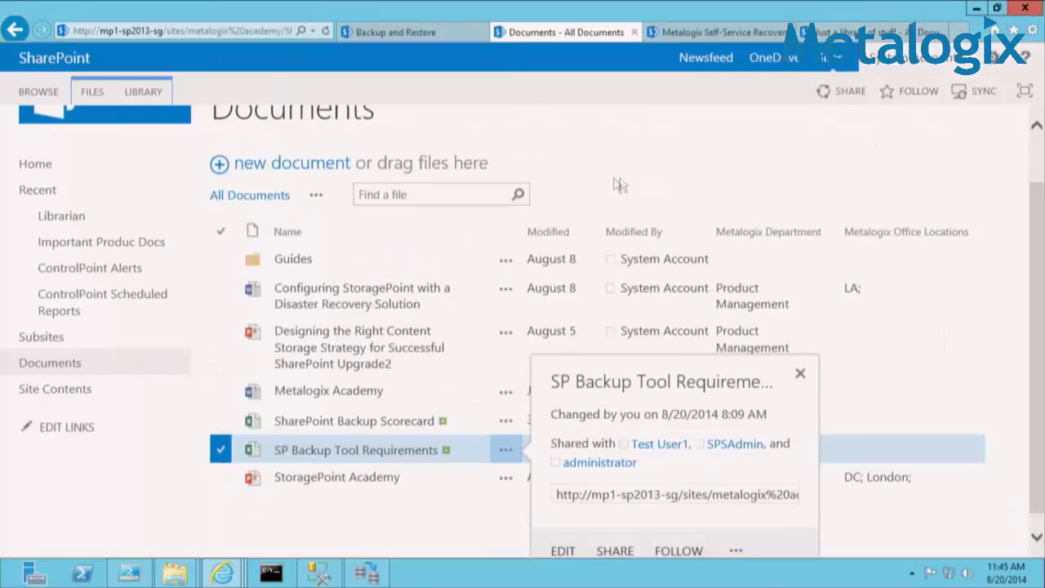
click(633, 191)
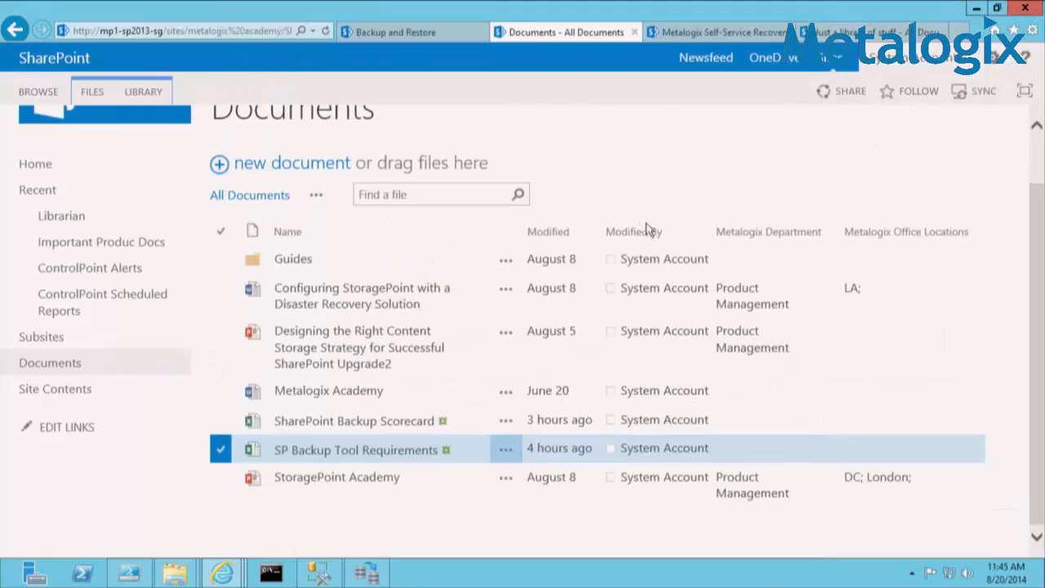
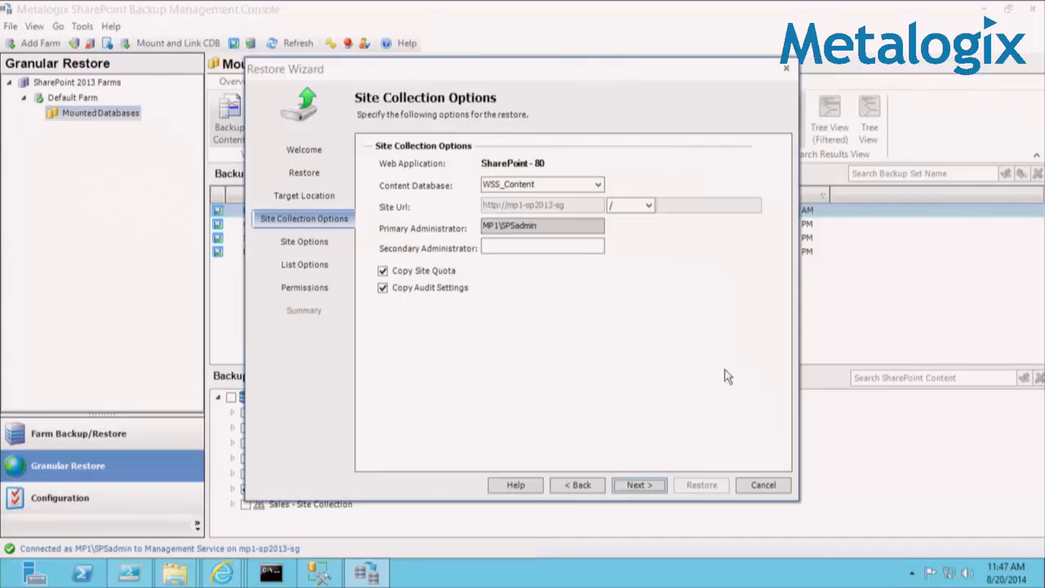
- Cancel the Restore Wizard and search the mounted database's backup content for "storagepoint", selecting a Configuring StoragePoint with a Disaster Recovery Solution.docx result
click(763, 485)
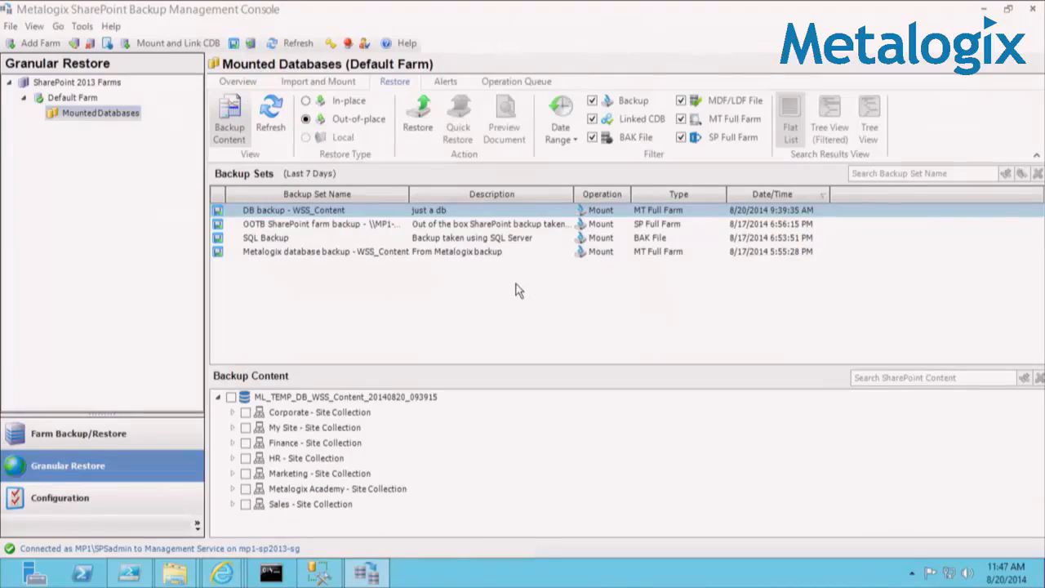
click(926, 378)
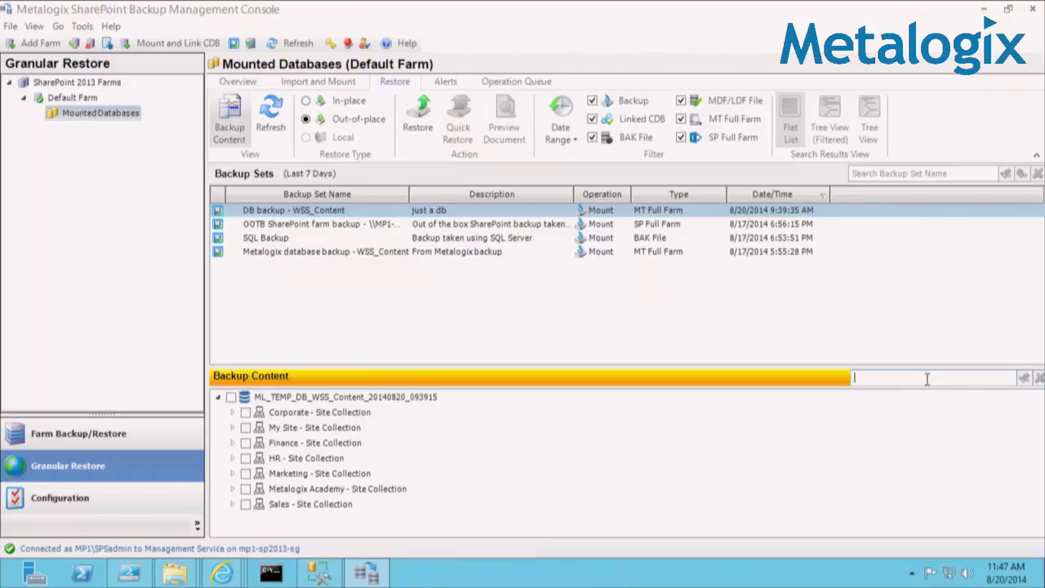
text(storagepoint)
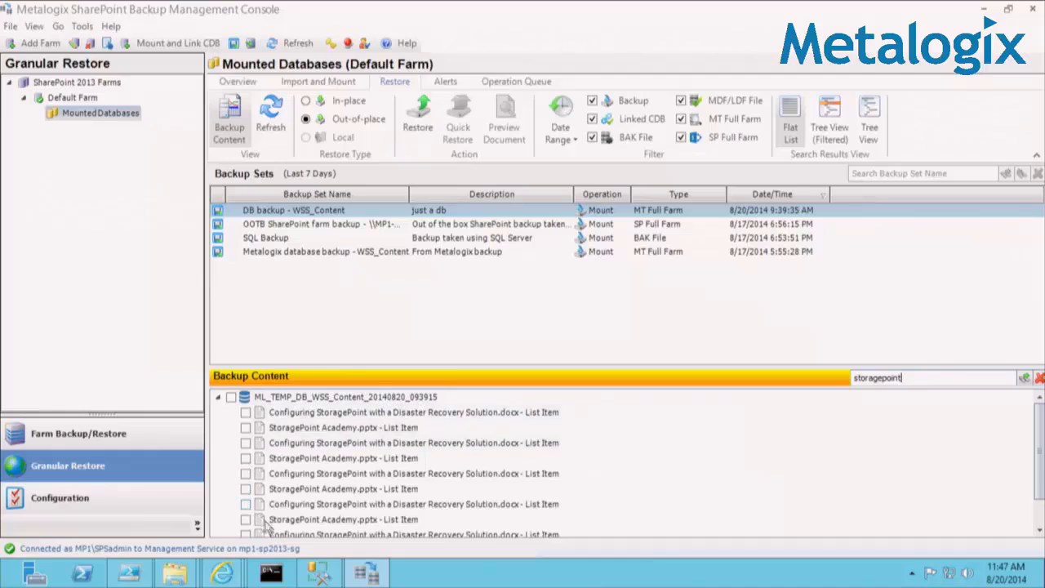
click(319, 506)
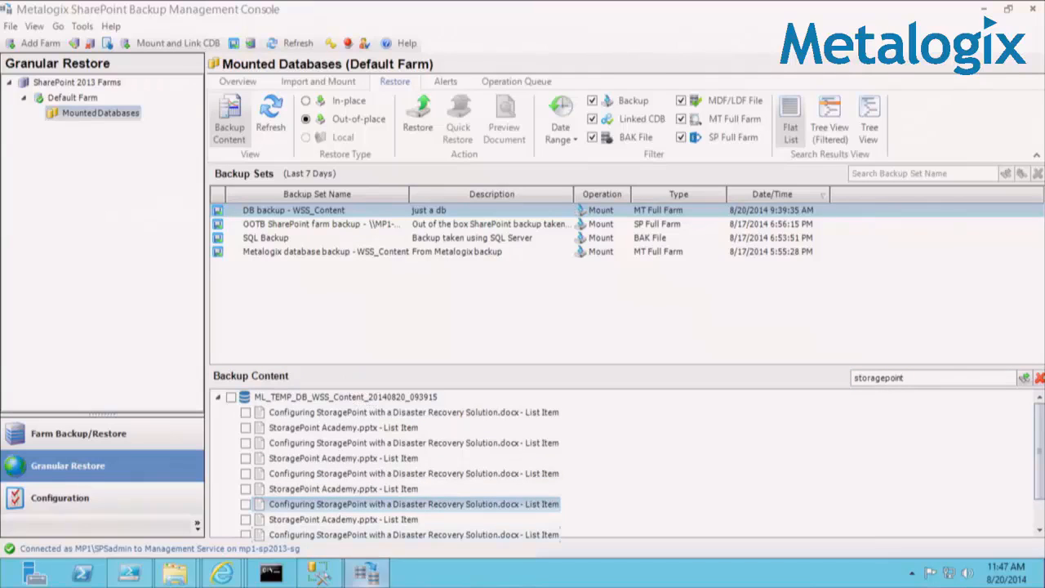
- Switch to Internet Explorer and open Metalogix Self Service Recovery from the Metalogix Academy site's home page
click(221, 576)
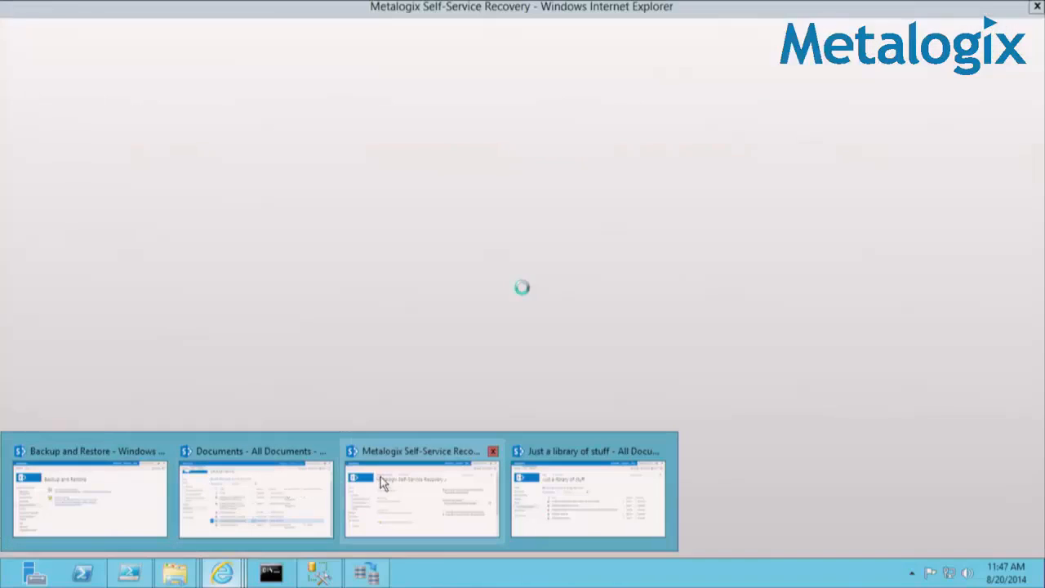
click(382, 484)
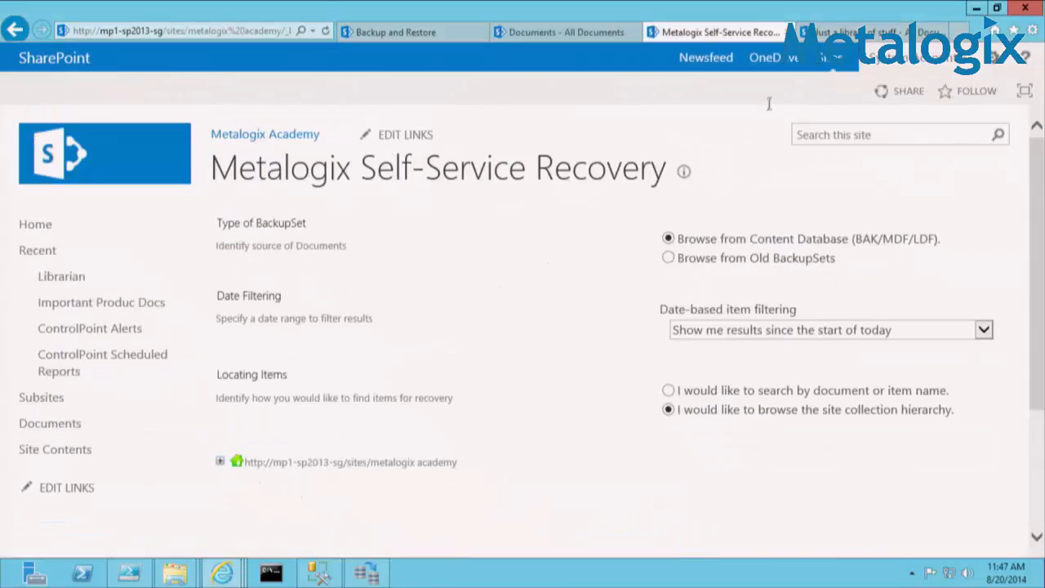
click(267, 139)
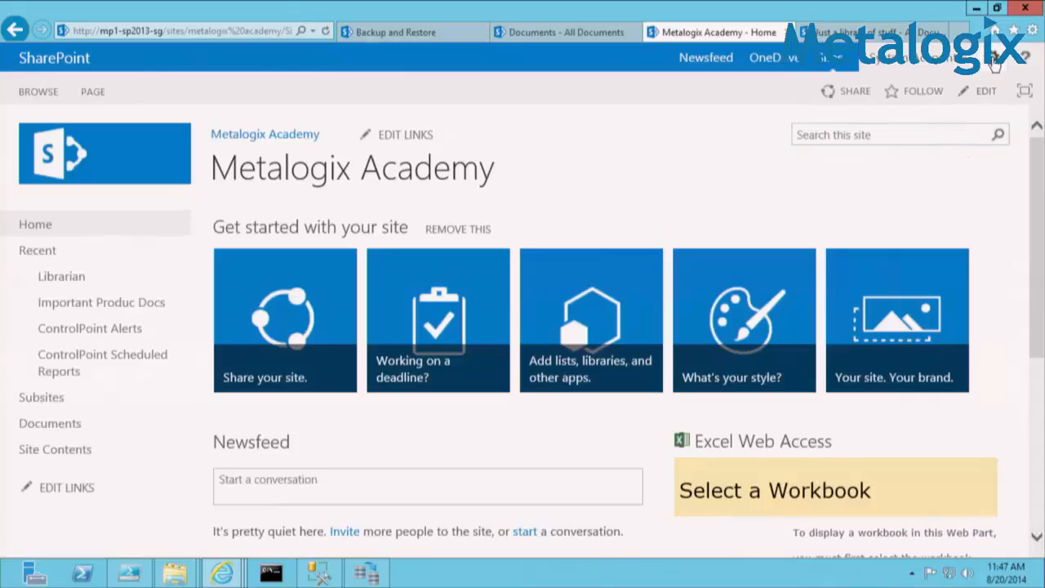
click(994, 61)
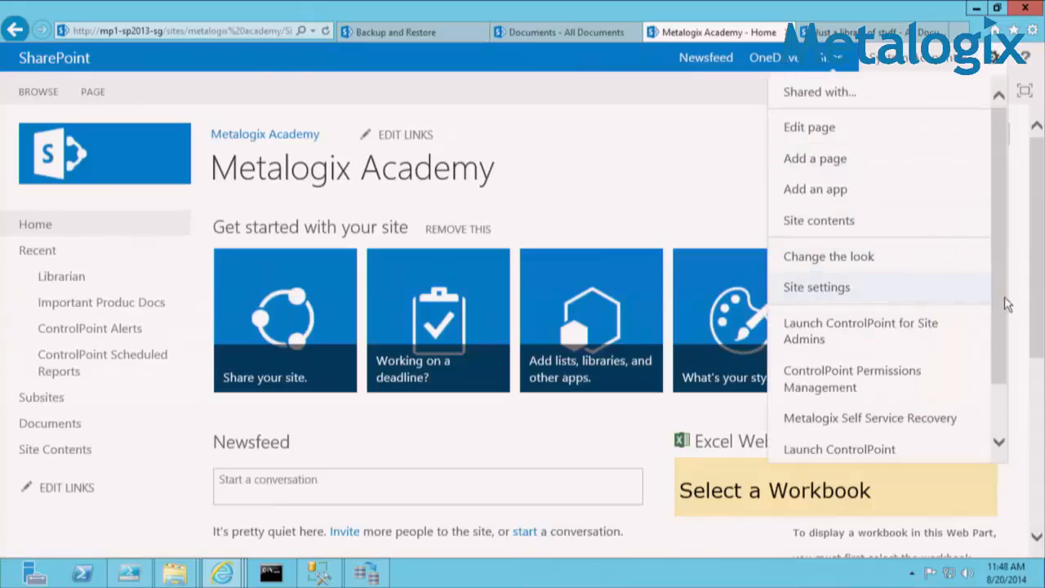
drag(998, 318, 998, 359)
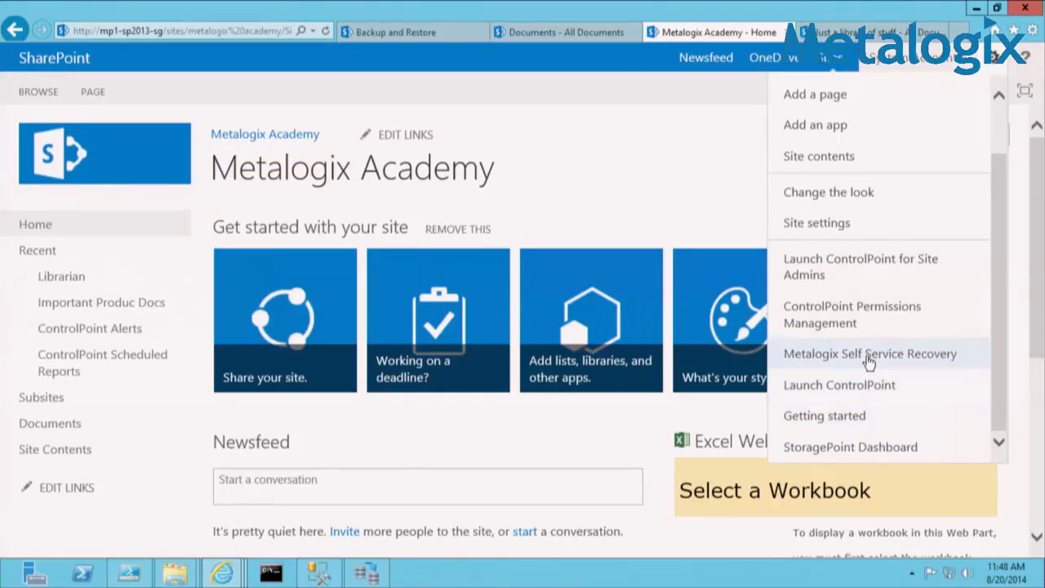
click(870, 361)
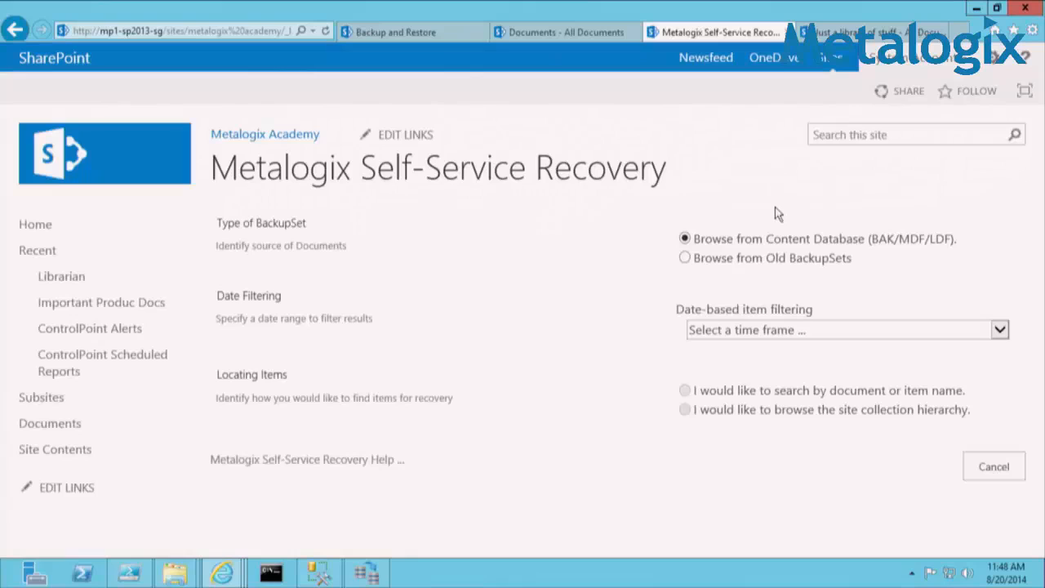
- Filter recovery items to results since the start of today and browse the metalogix academy site collection hierarchy down to its libraries
click(827, 327)
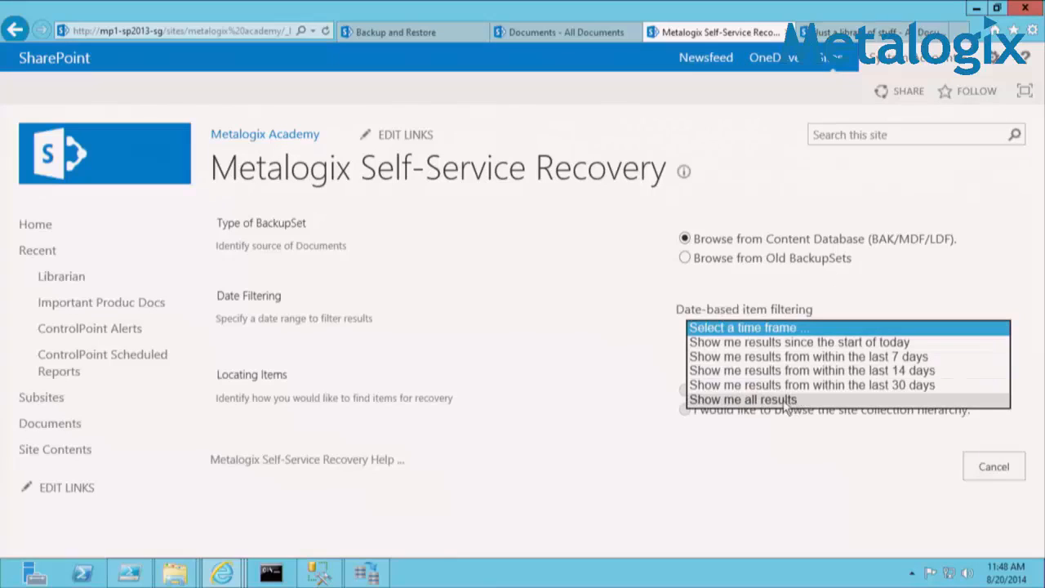
click(769, 346)
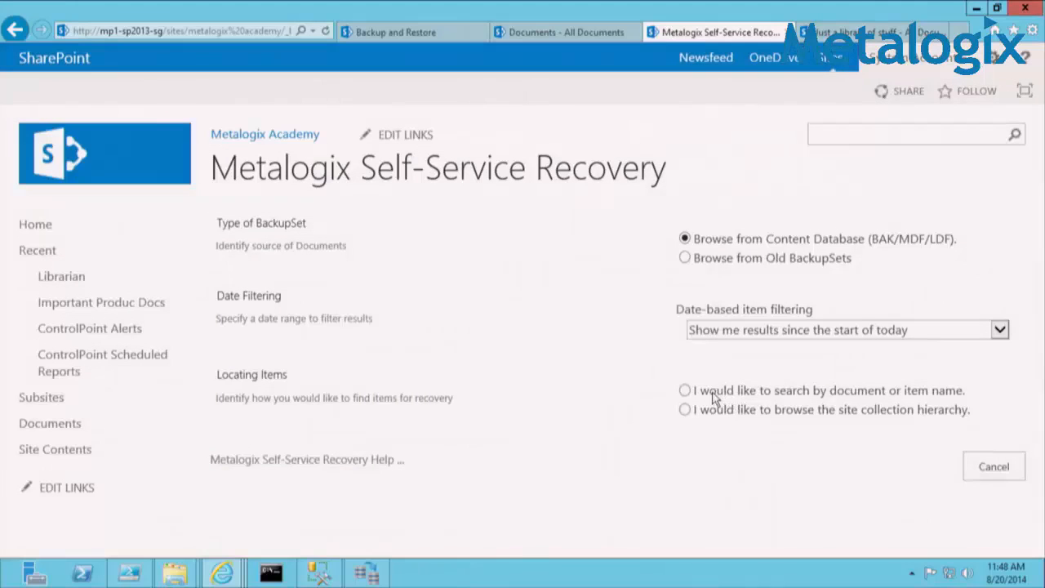
click(710, 410)
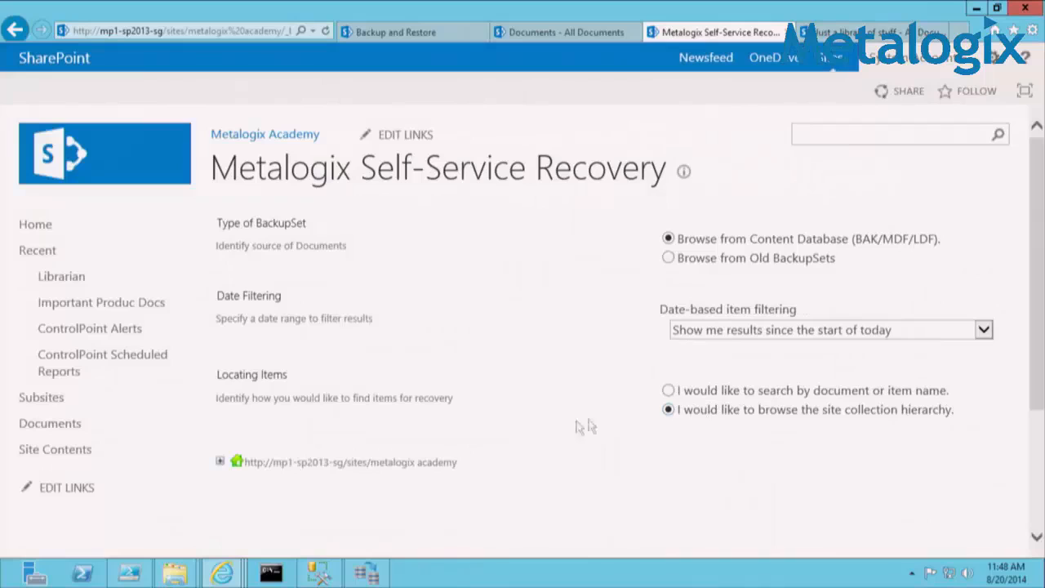
click(233, 460)
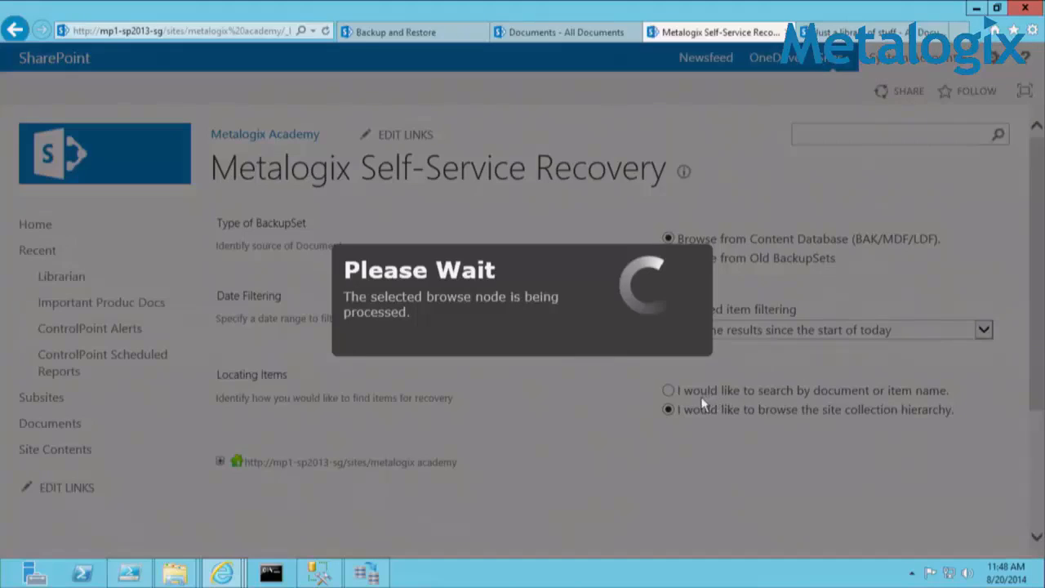
scroll(653, 409, down, 3)
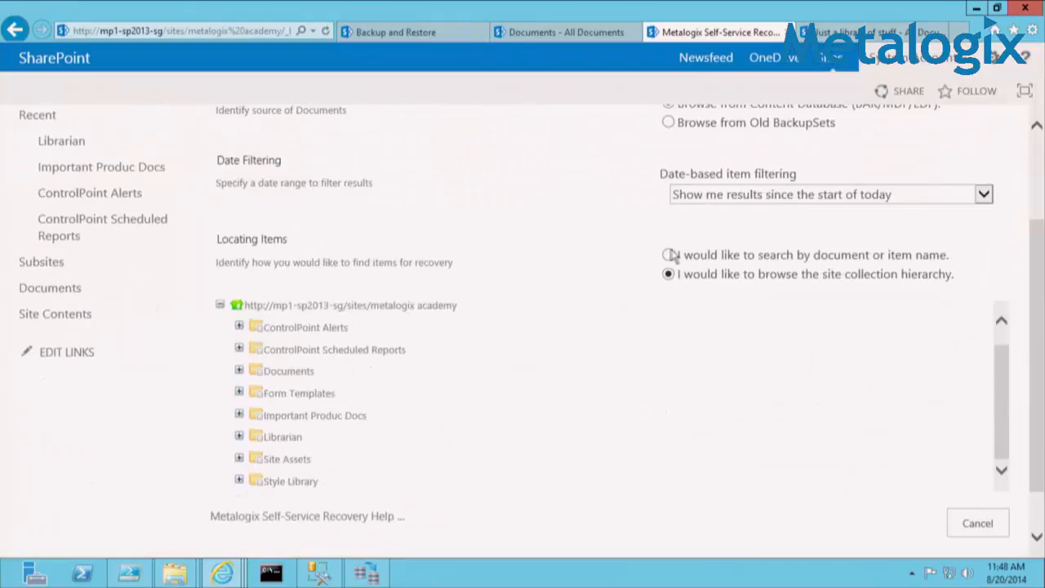
- Search recoverable items by name for "storagepoint" and examine the locations and backup times of the results
click(670, 256)
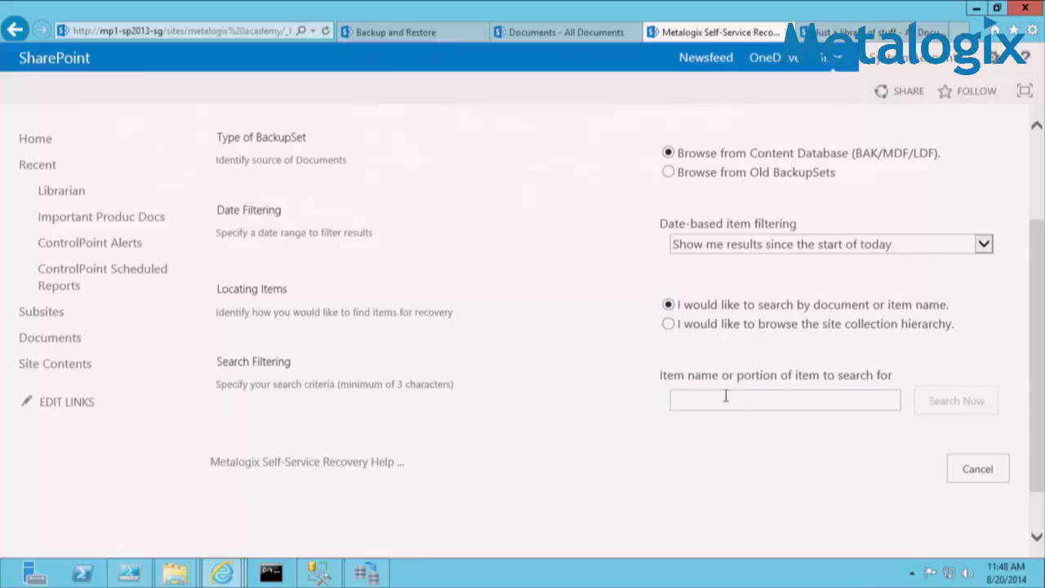
text(stor)
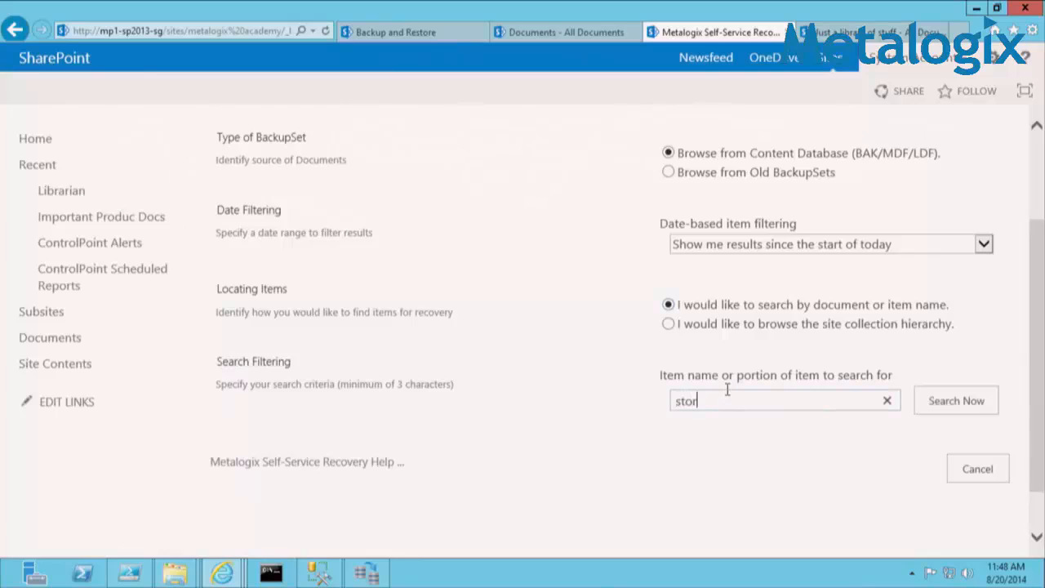
text(agepooint)
click(943, 411)
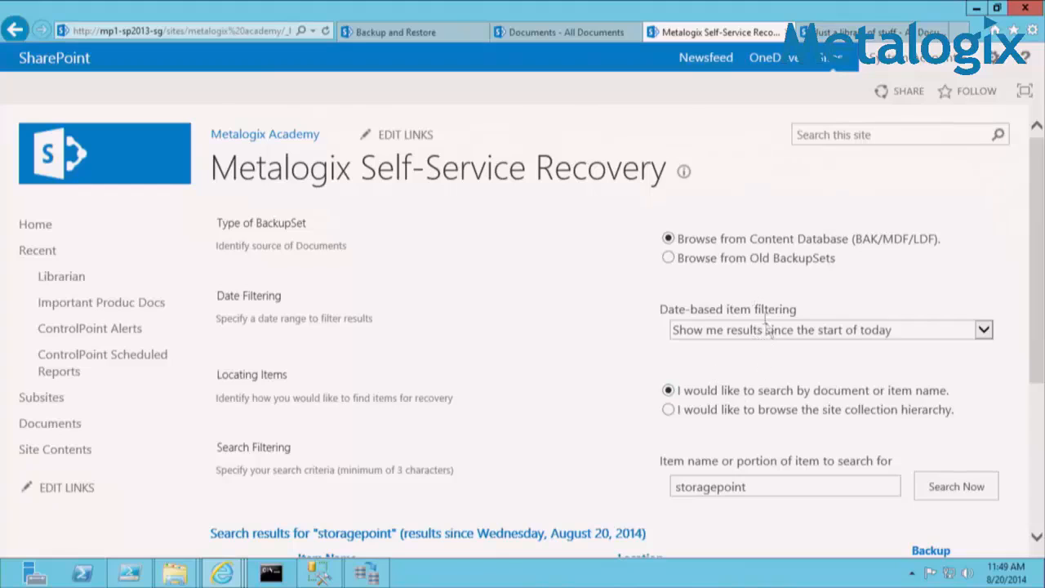
scroll(637, 382, down, 3)
scroll(637, 382, down, 1)
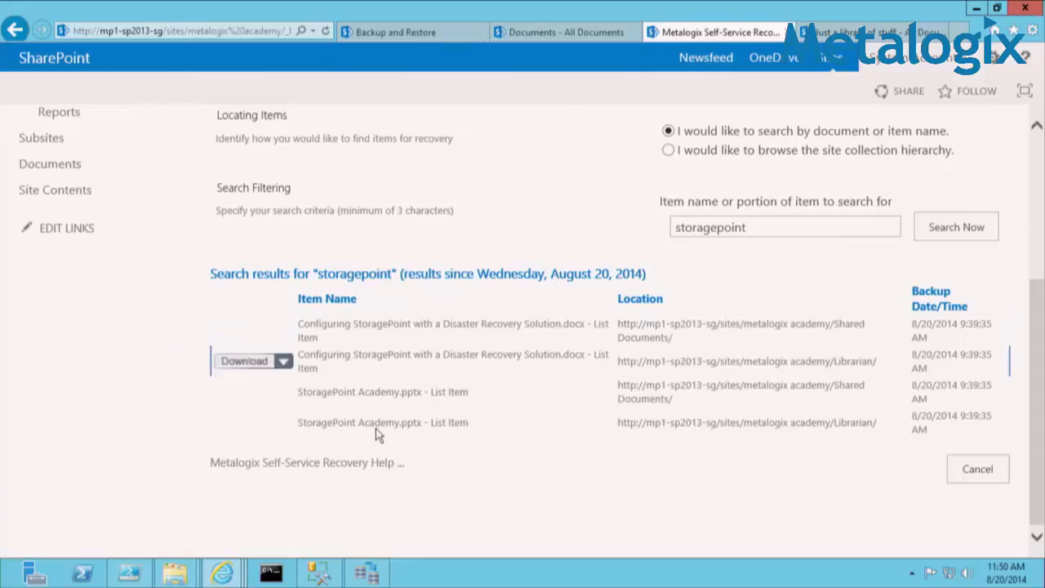
mouse_move(378, 431)
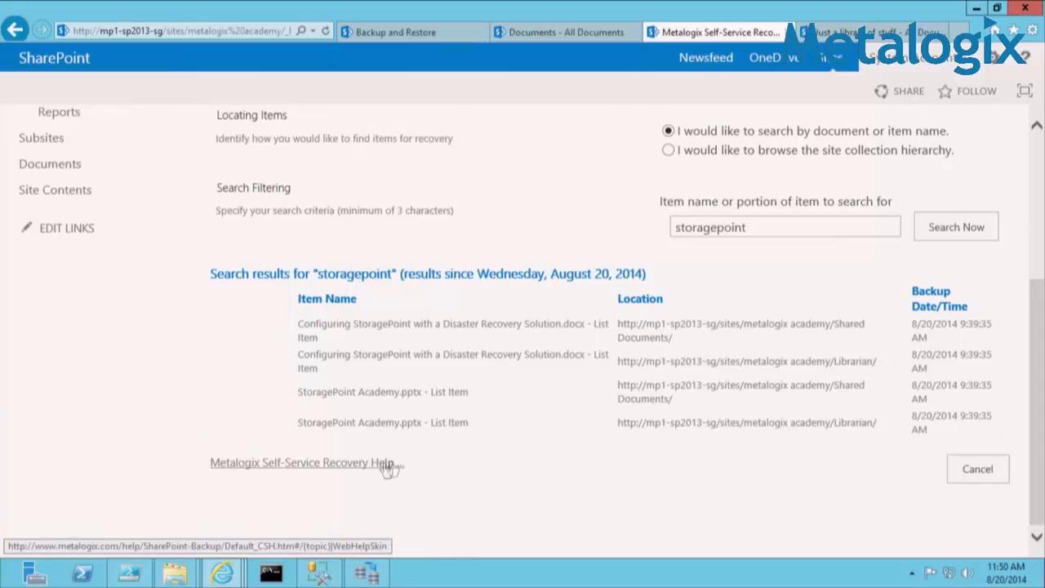
mouse_move(894, 430)
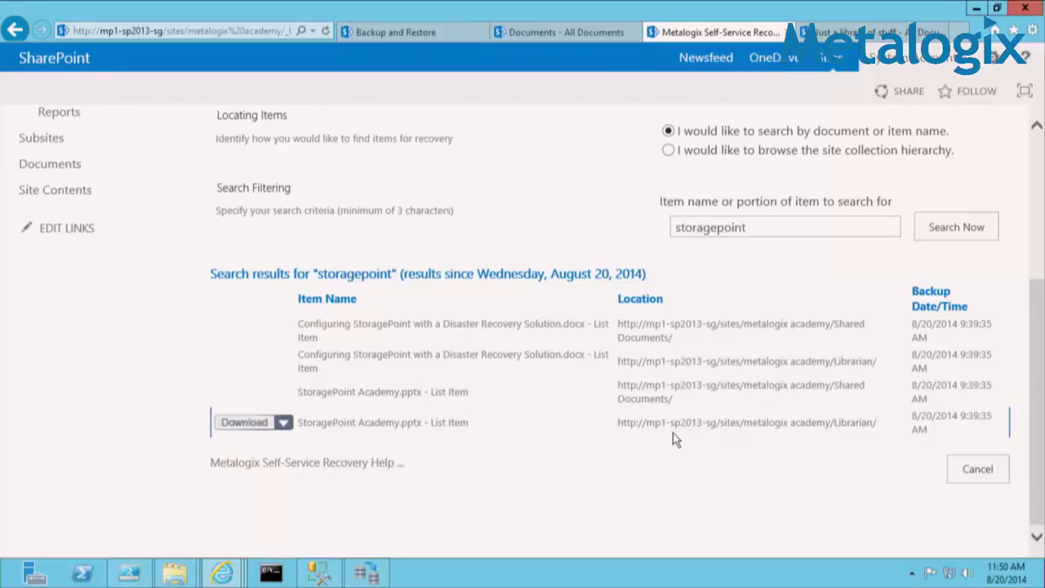
mouse_move(652, 423)
mouse_move(682, 365)
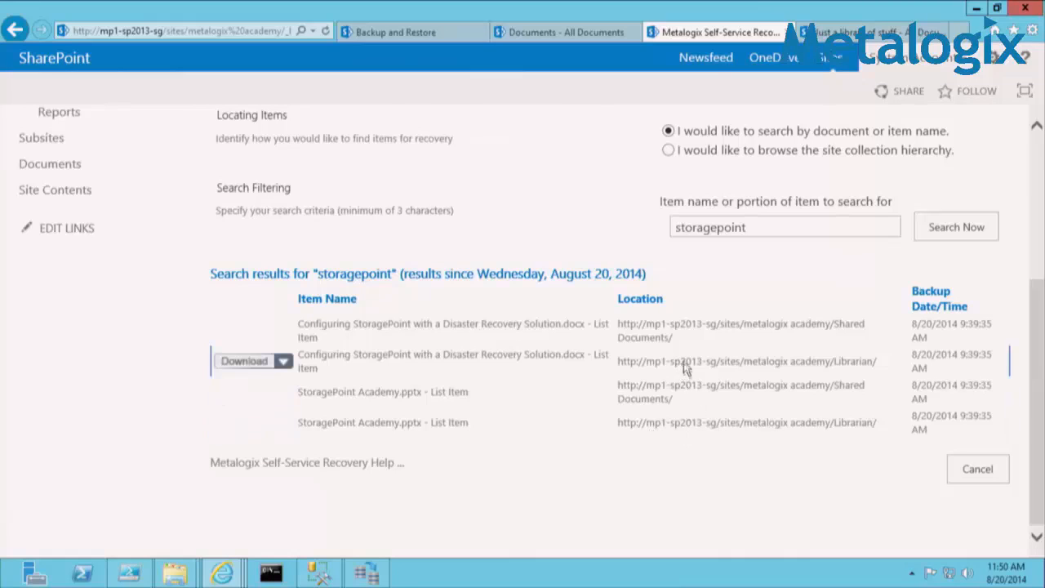
mouse_move(700, 390)
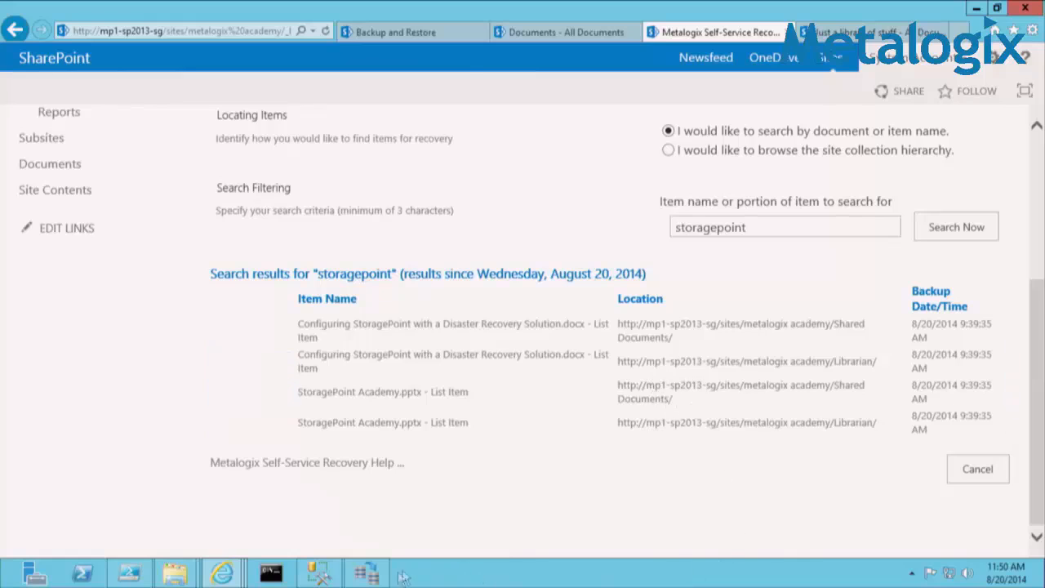
- Switch to the Metalogix console, start the Content Database Mount and Link Wizard, and choose SharePoint Full Farm Backup as source type
click(367, 572)
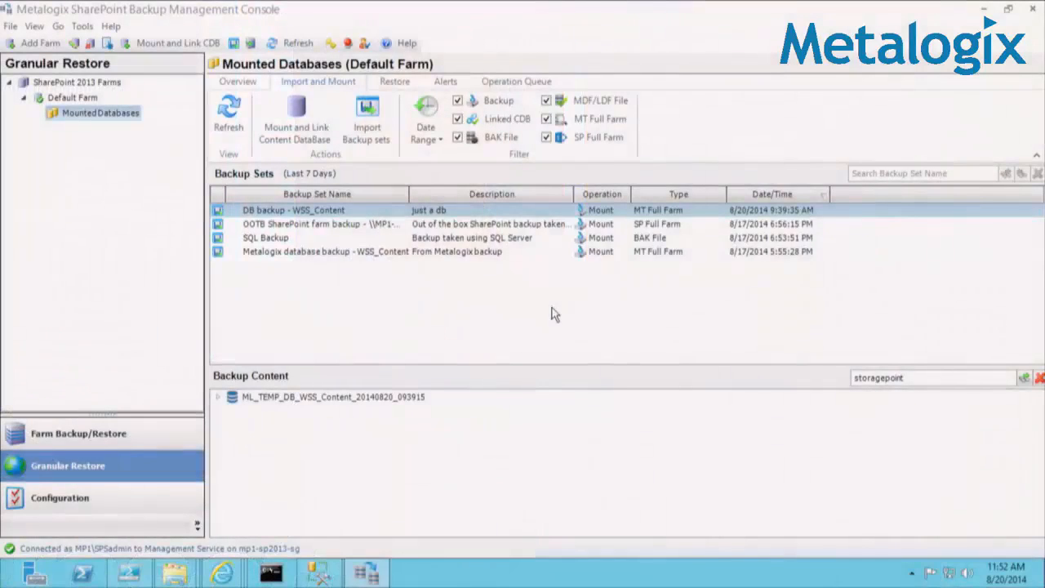
click(310, 138)
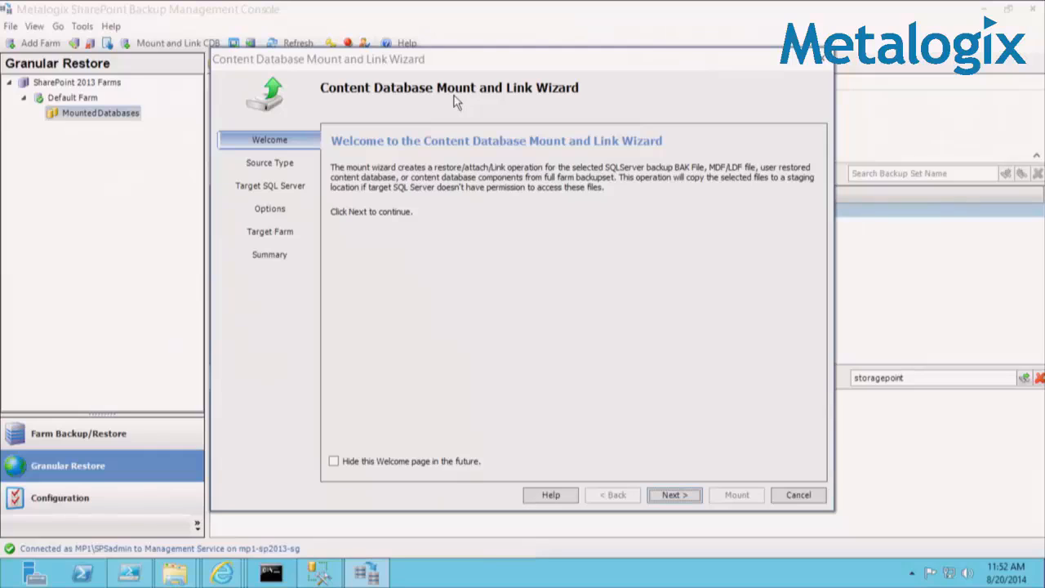
mouse_move(492, 10)
click(679, 495)
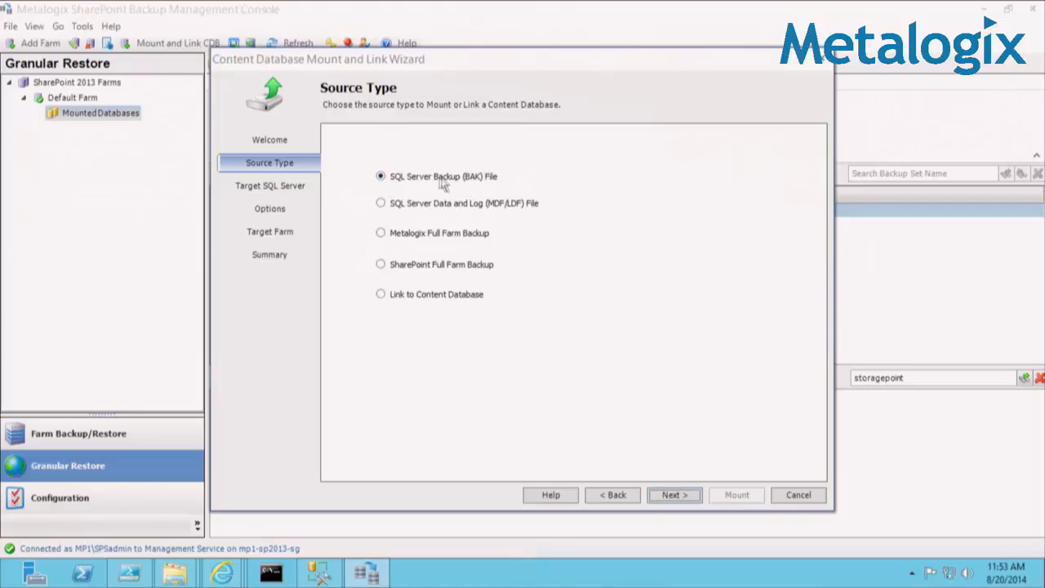
click(462, 270)
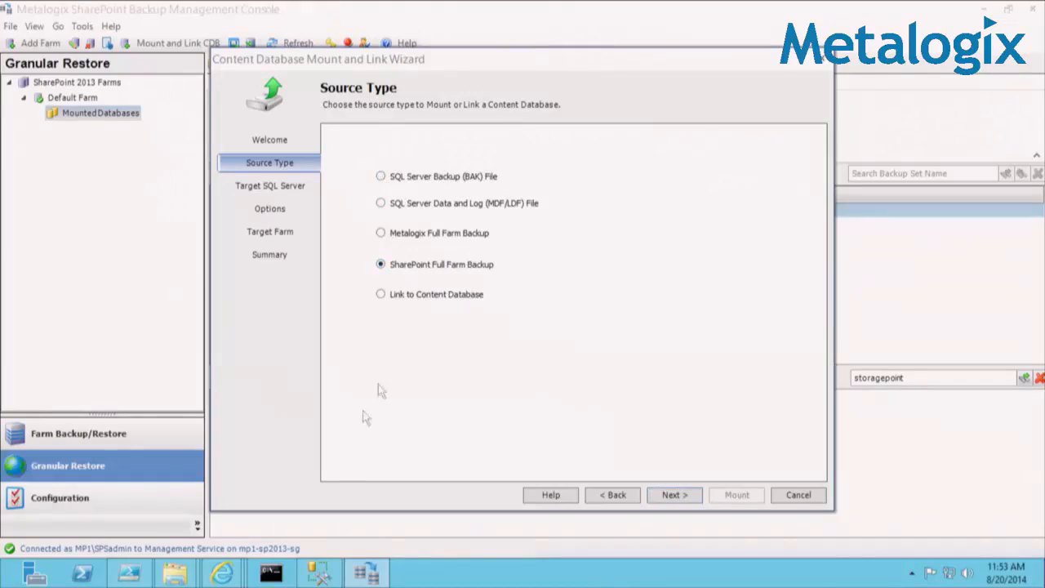
- Check Central Administration's Backup and Restore page in Internet Explorer, return to the Metalogix console, and advance the mount wizard to Target SQL Server
click(222, 573)
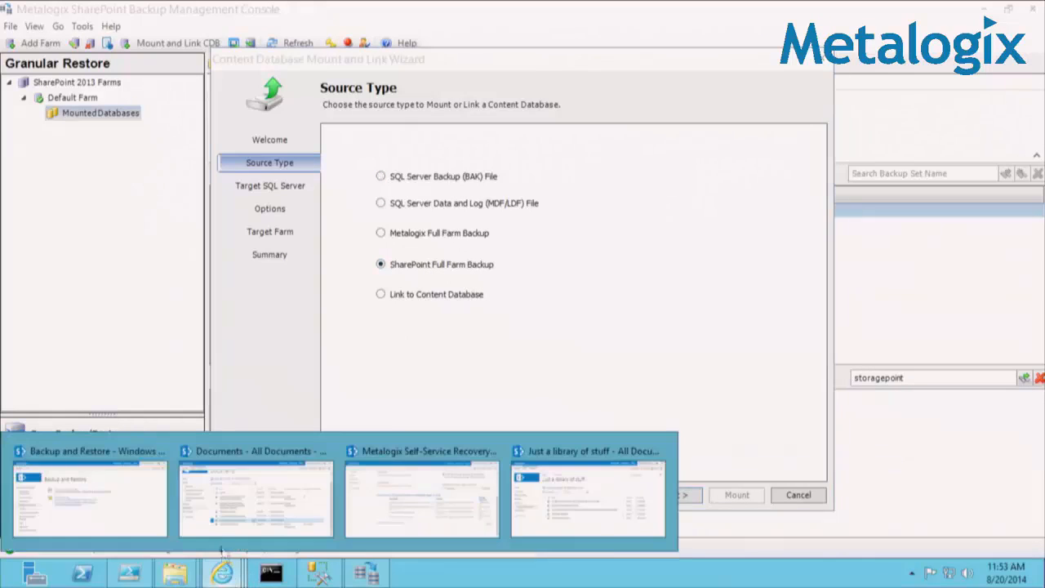
click(96, 512)
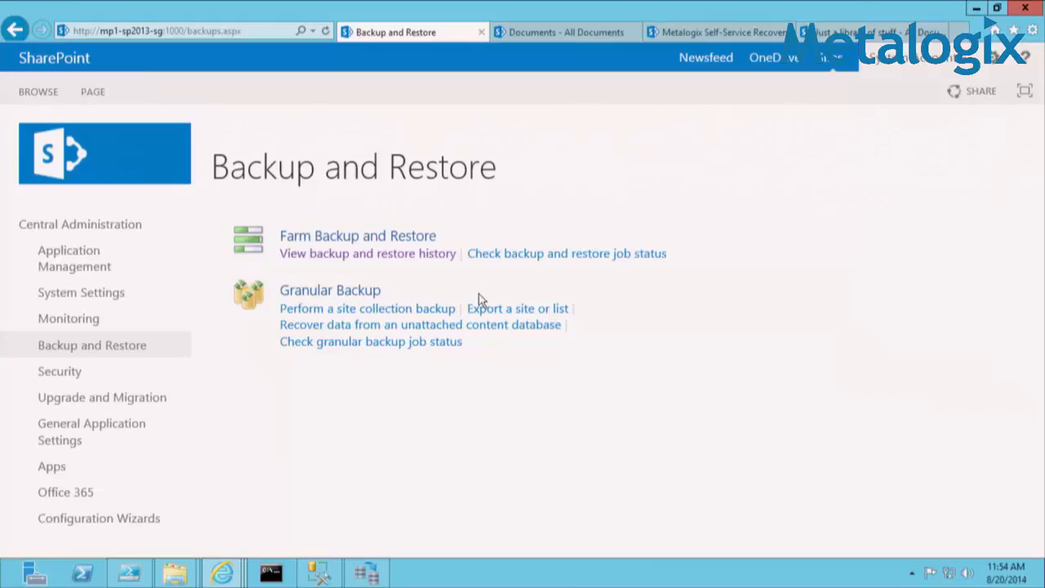
click(379, 579)
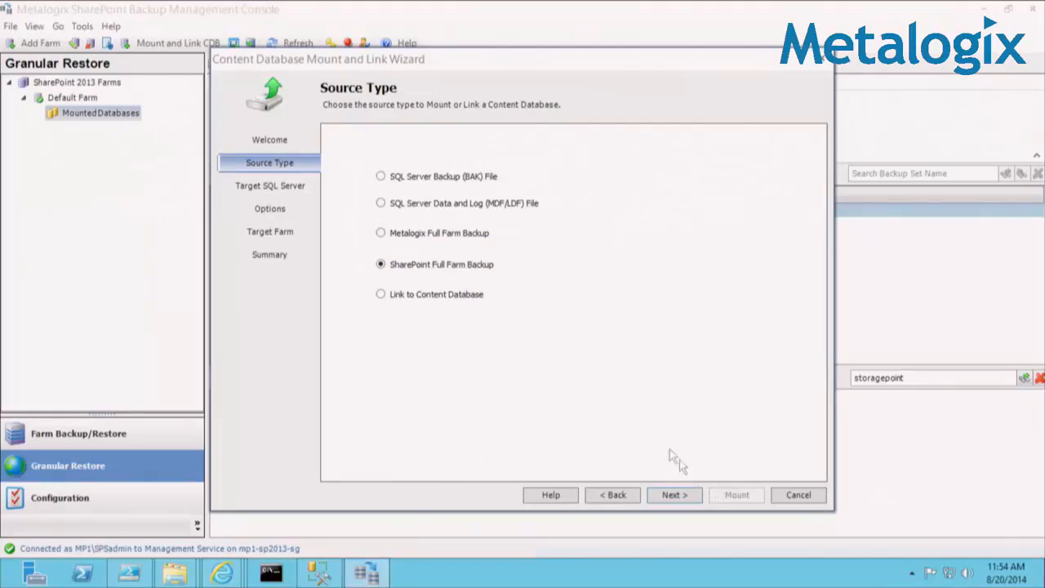
click(688, 495)
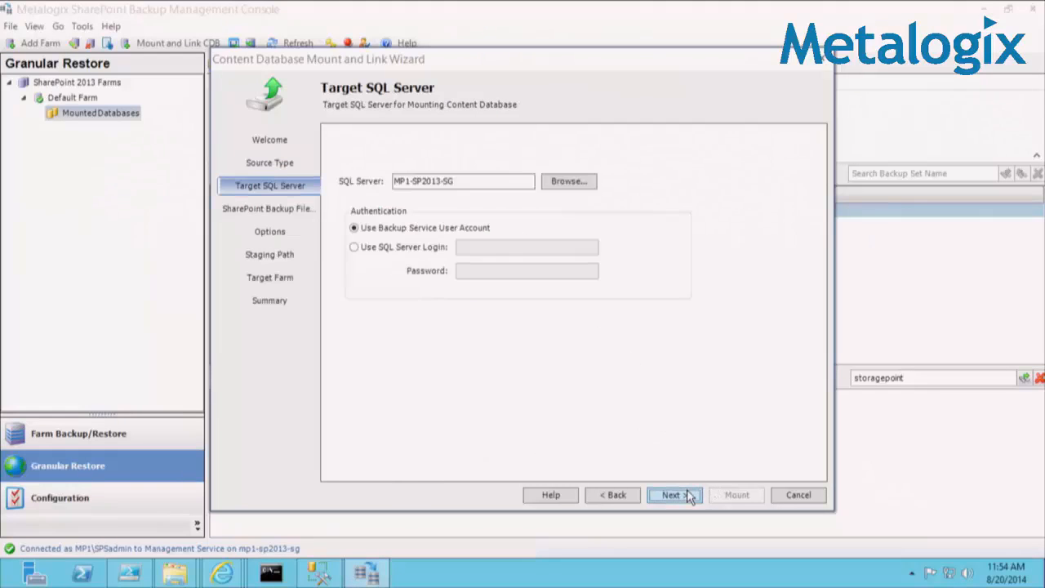